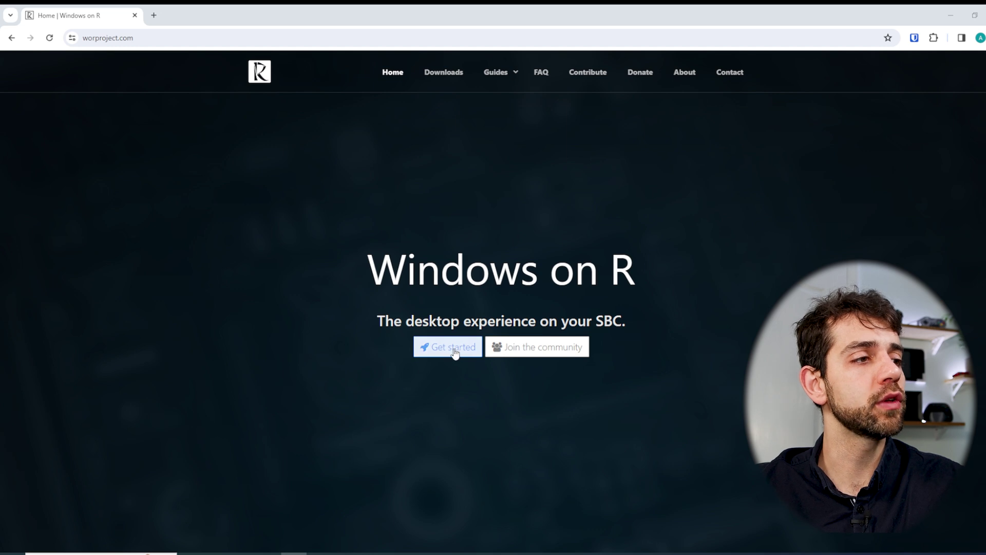
Step: From Get started, choose 'I have a Windows machine' and open the WoR imager download page in a new tab
{"action": "left_click", "coordinate": [452, 349]}
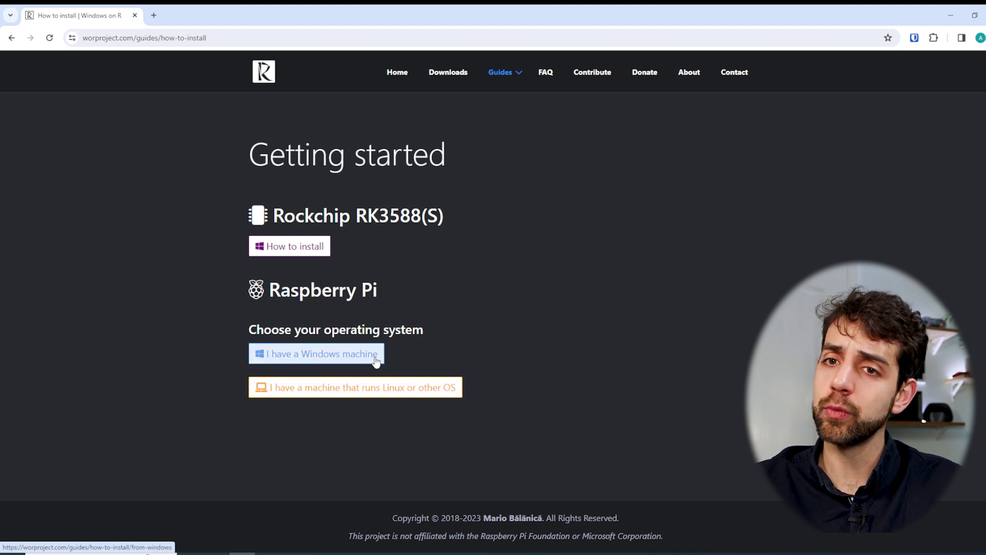
{"action": "left_click", "coordinate": [342, 361]}
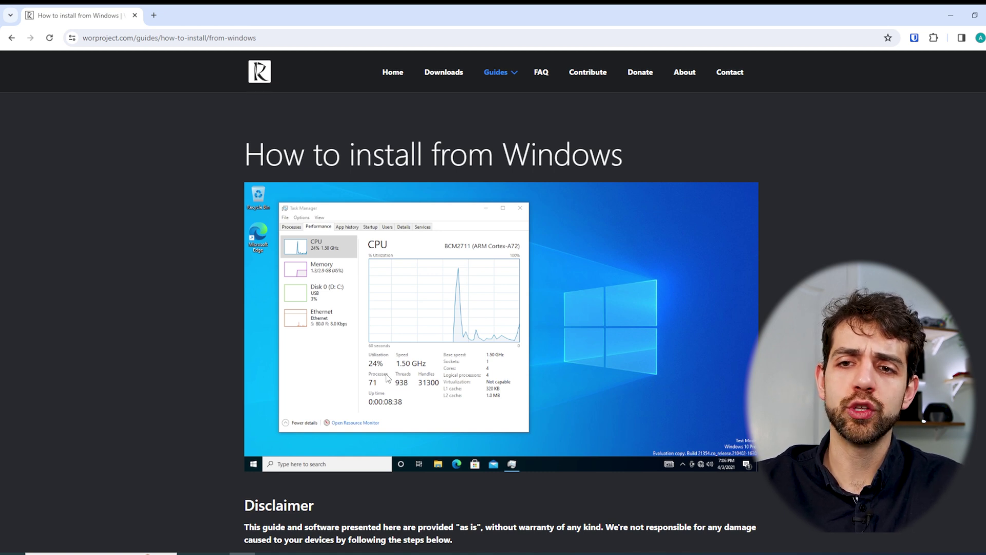
{"action": "scroll", "coordinate": [415, 372], "scroll_direction": "down", "scroll_amount": 4}
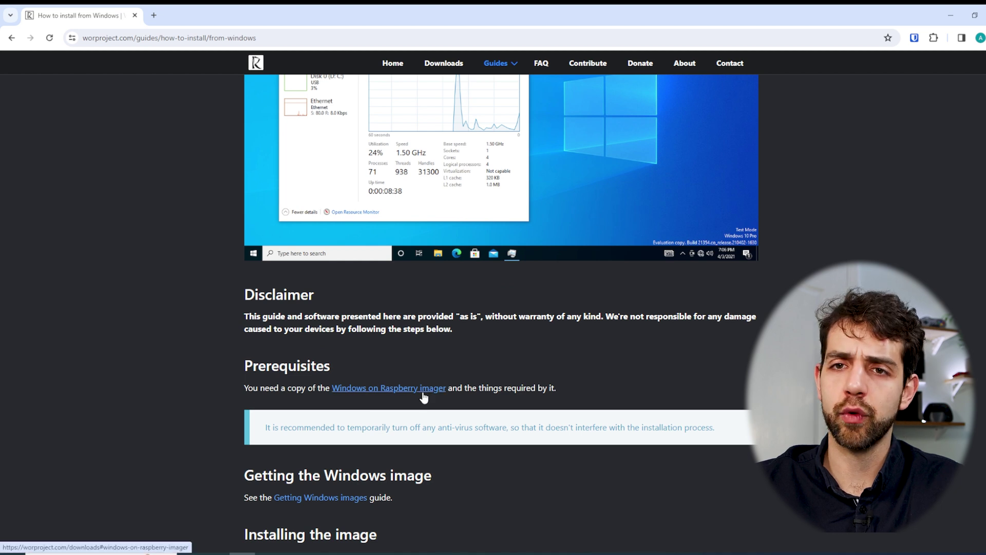
{"action": "scroll", "coordinate": [423, 398], "scroll_direction": "down", "scroll_amount": 1}
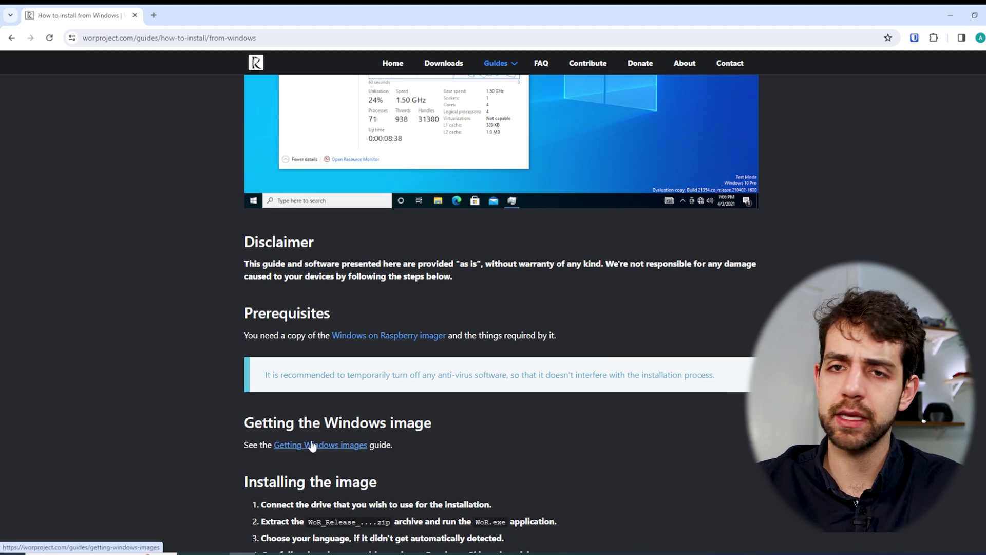
{"action": "middle_click", "coordinate": [403, 341]}
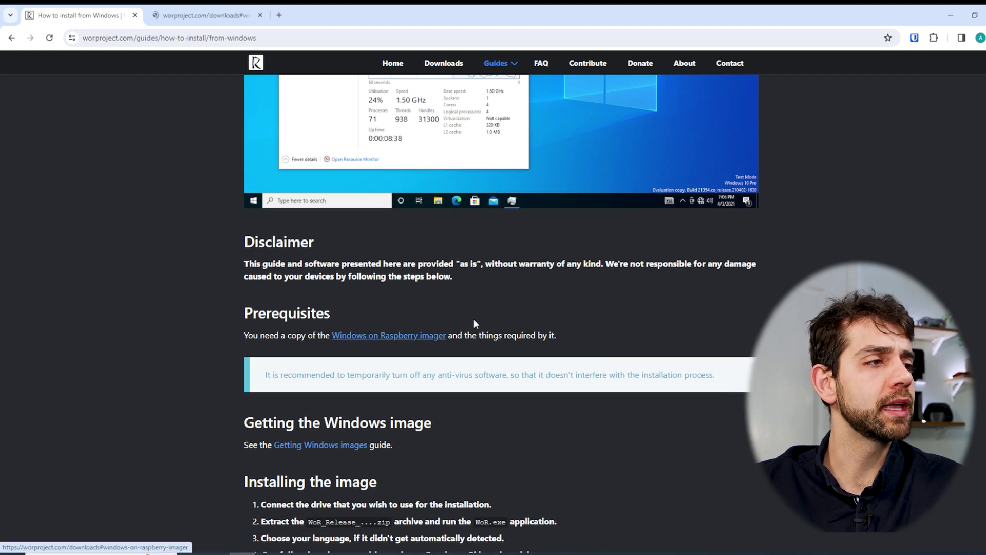
{"action": "left_click", "coordinate": [195, 15]}
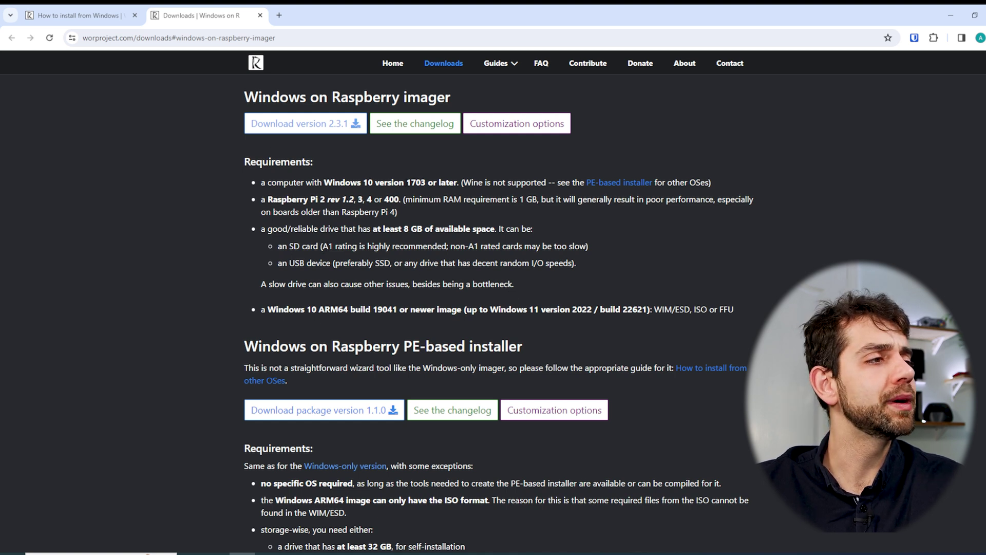
Step: Save the WoR imager 2.3.1 zip to Downloads and close the thank-you tab
{"action": "left_click", "coordinate": [281, 127]}
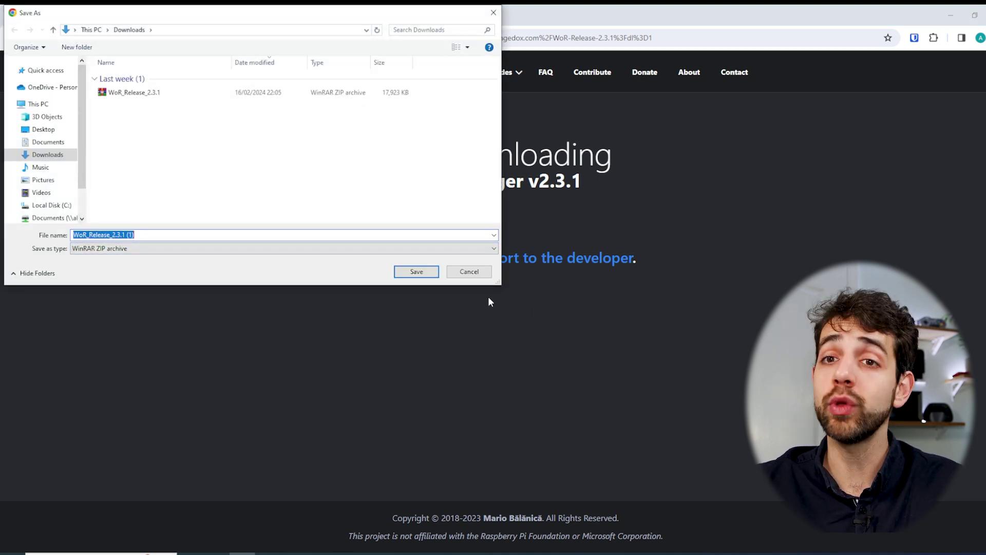
{"action": "left_click", "coordinate": [455, 274]}
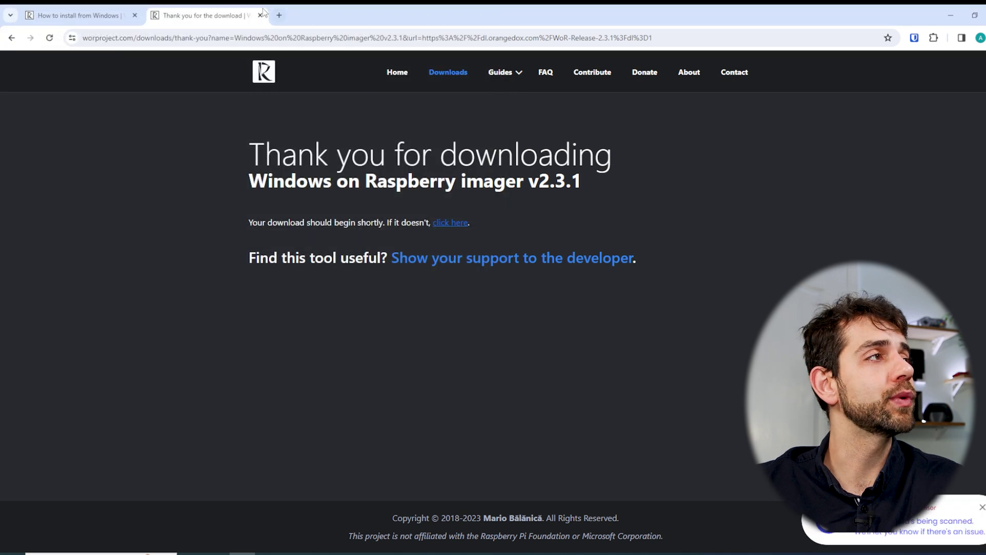
{"action": "left_click", "coordinate": [260, 15]}
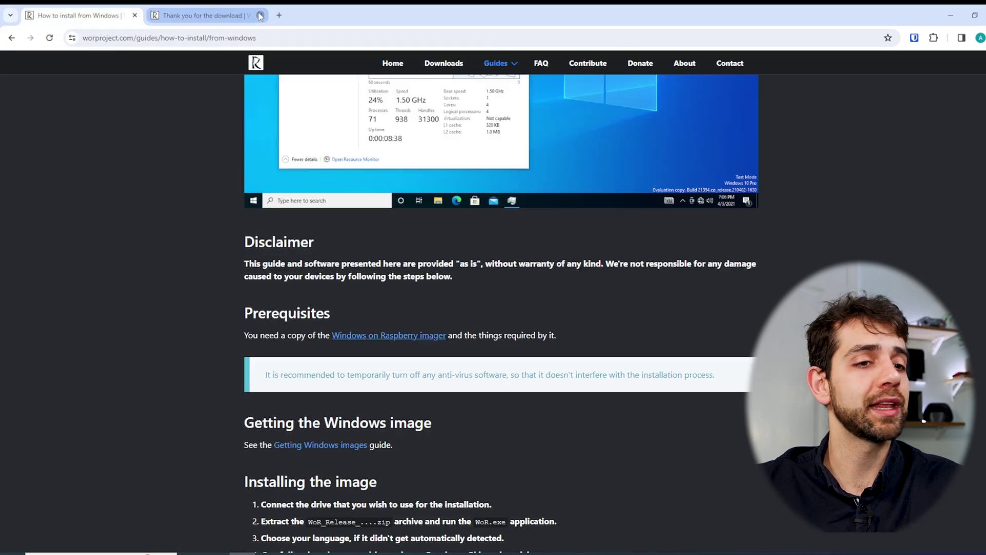
Step: Go to the 'Getting Windows images' guide and open its ESD Image Downloader tool link
{"action": "left_click", "coordinate": [336, 447]}
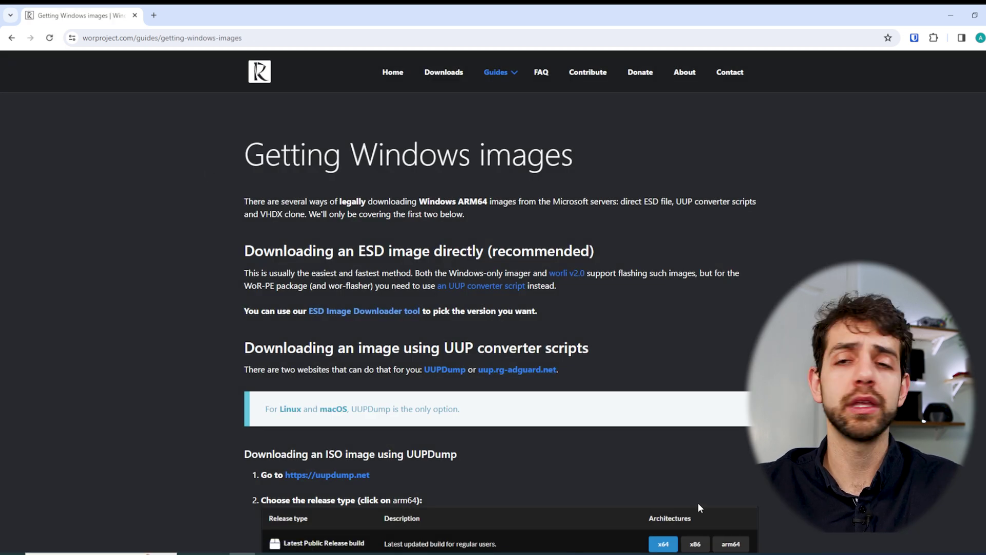
{"action": "scroll", "coordinate": [698, 502], "scroll_direction": "down", "scroll_amount": 2}
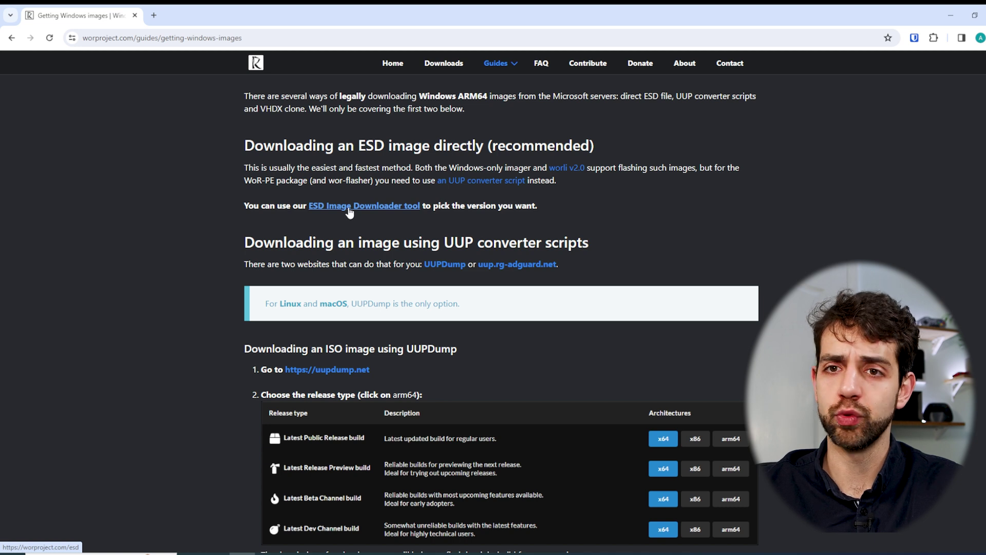
{"action": "left_click", "coordinate": [378, 205]}
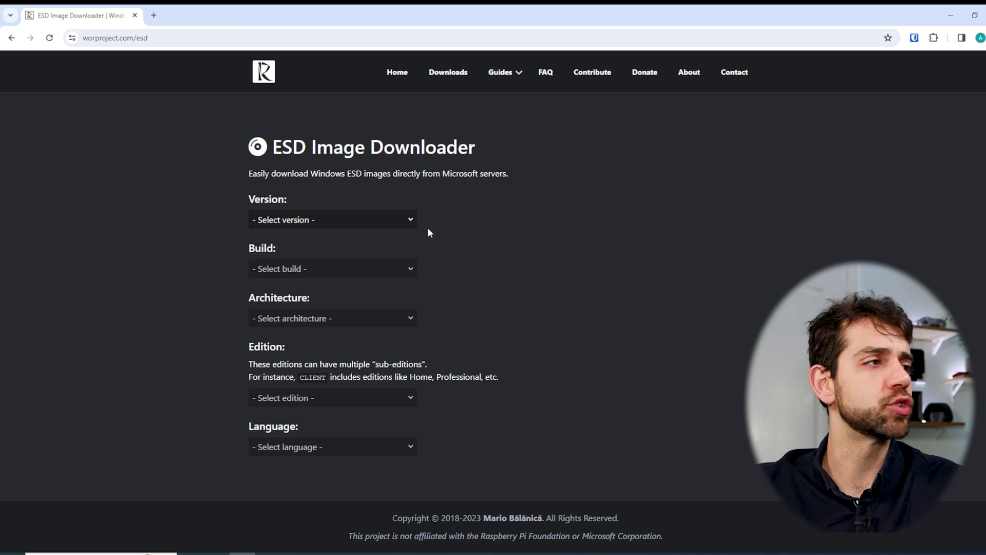
Step: Choose Windows version 11, build 22631.2861 and the ARM64 architecture
{"action": "left_click", "coordinate": [386, 217]}
{"action": "left_click", "coordinate": [306, 247]}
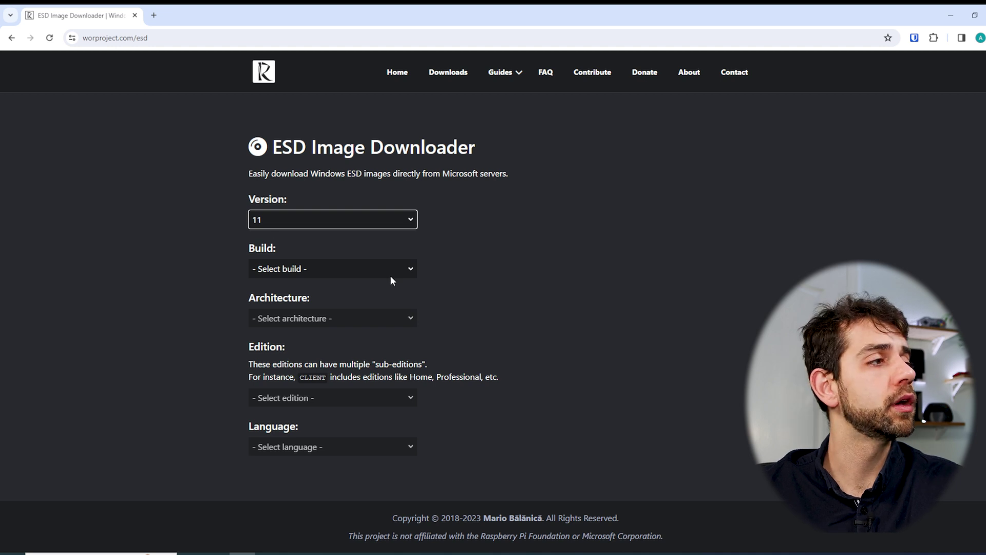
{"action": "left_click", "coordinate": [356, 270]}
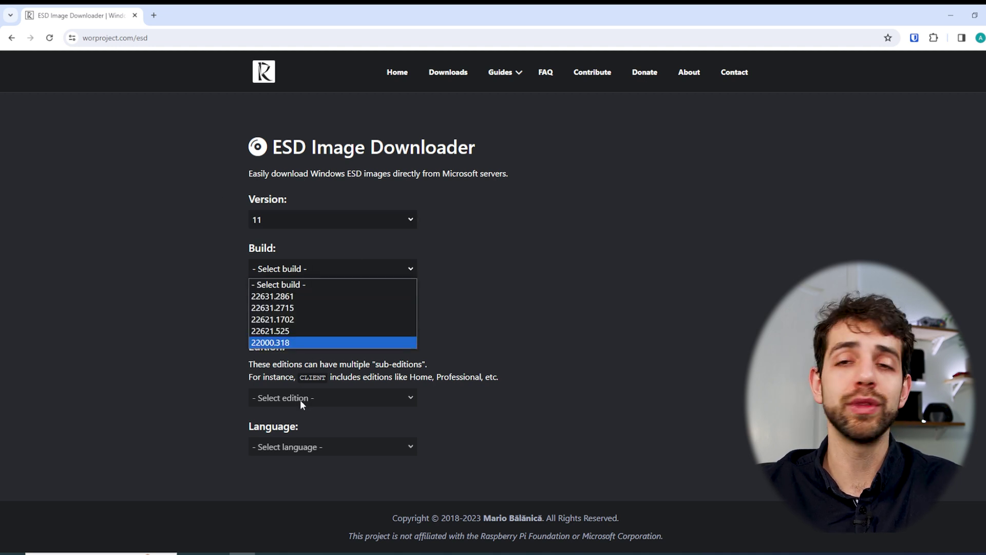
{"action": "left_click", "coordinate": [303, 295]}
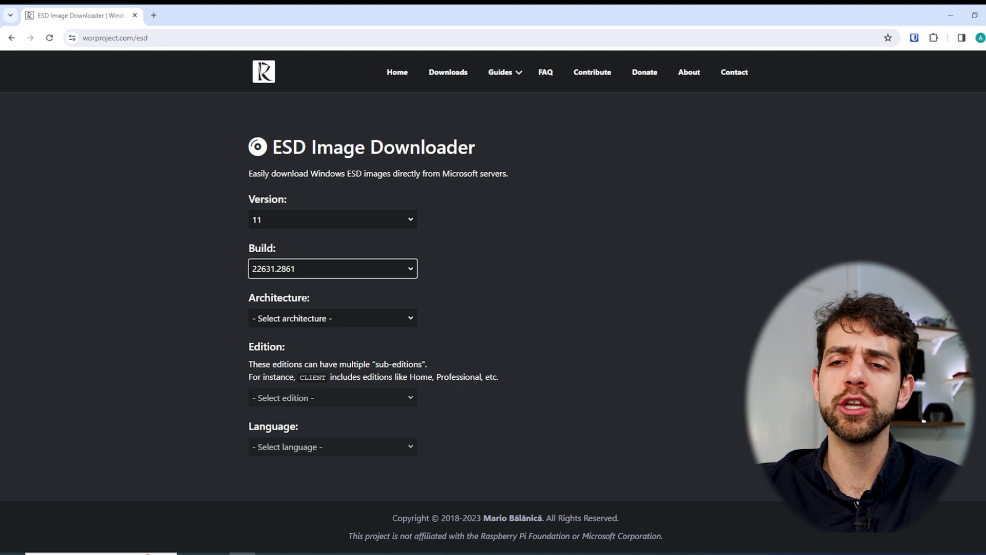
{"action": "left_click", "coordinate": [292, 320]}
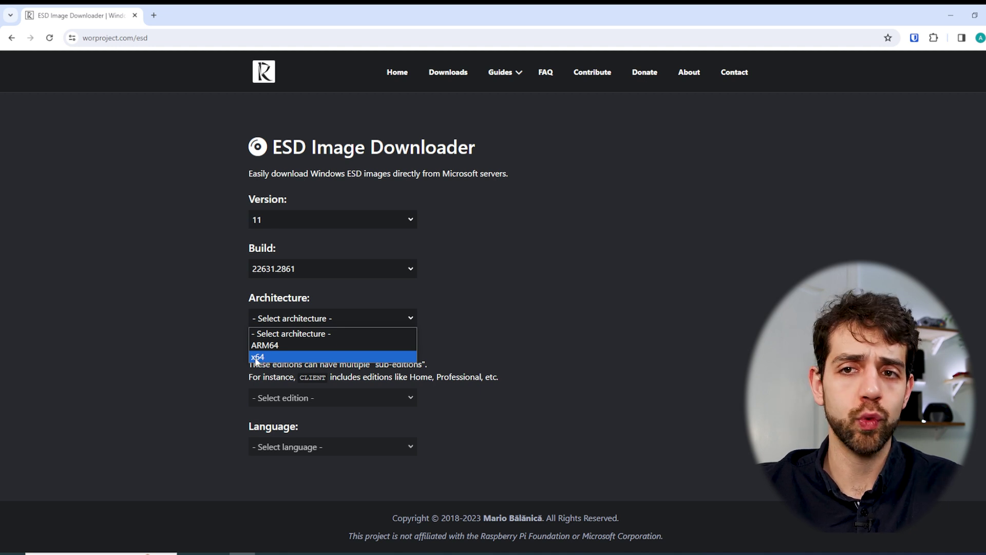
{"action": "left_click", "coordinate": [287, 347]}
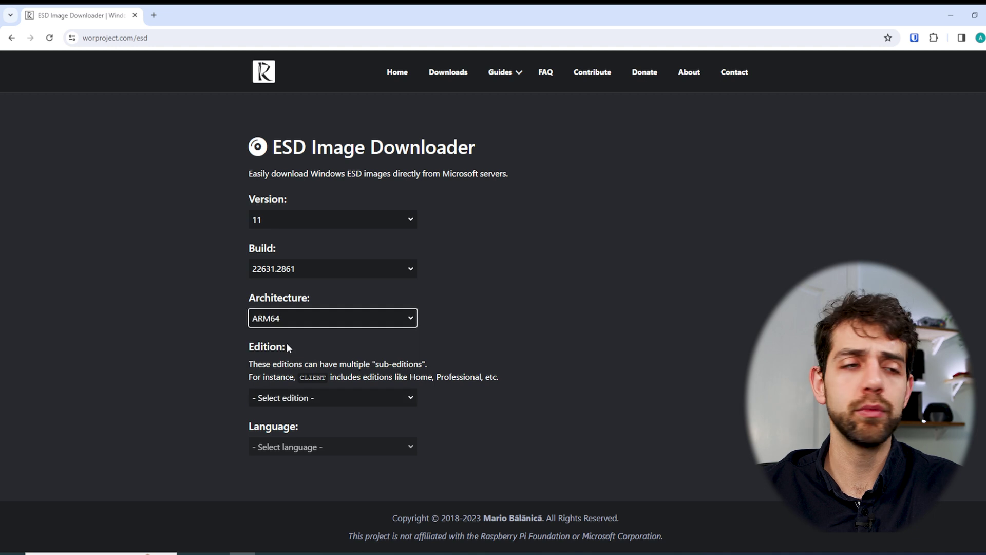
Step: Select the ENTERPRISE edition and English (United Kingdom), then start the image download
{"action": "left_click", "coordinate": [301, 399]}
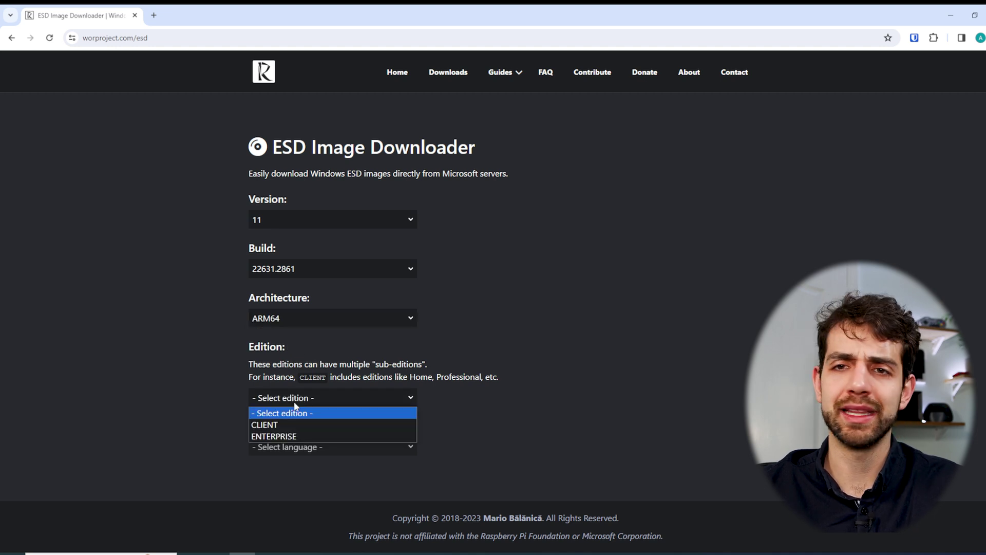
{"action": "left_click", "coordinate": [300, 435]}
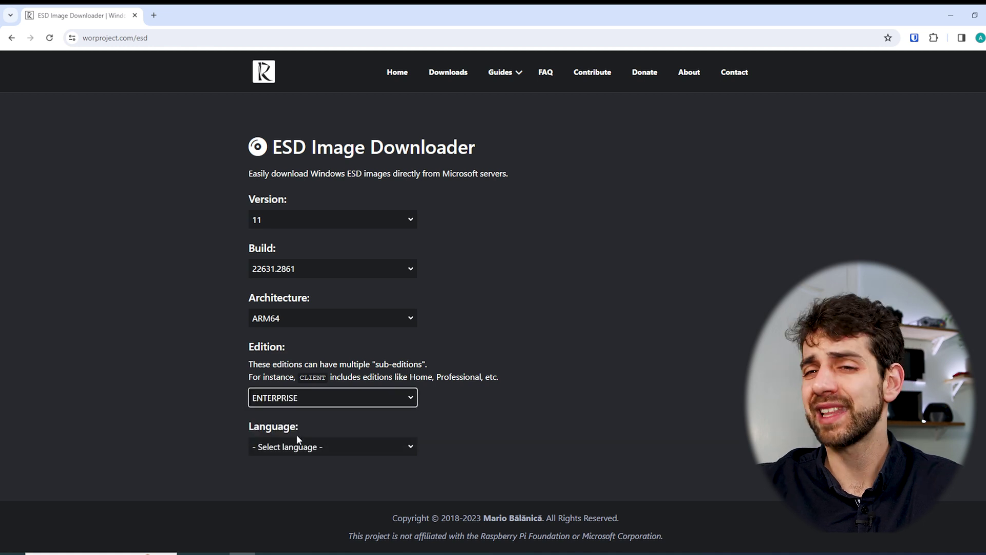
{"action": "left_click", "coordinate": [297, 399]}
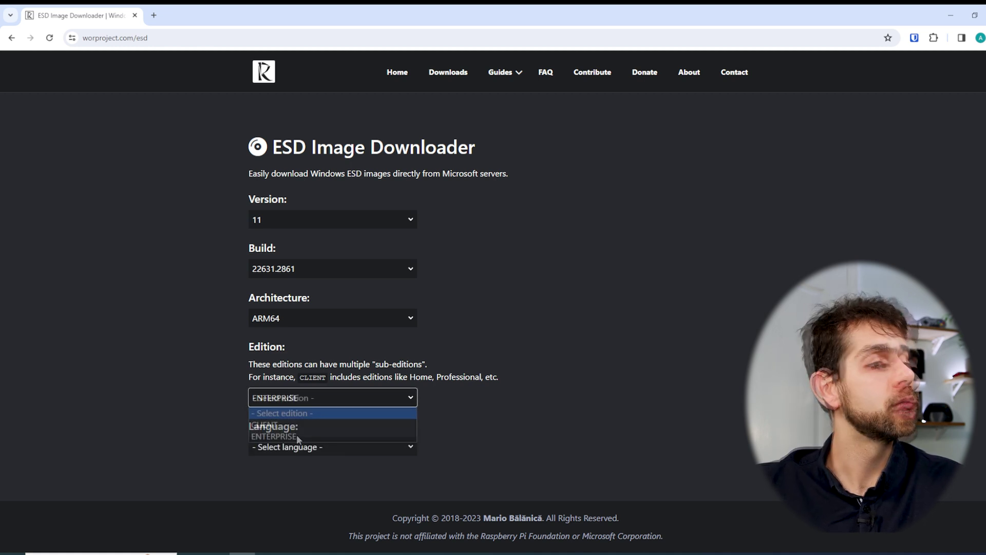
{"action": "left_click", "coordinate": [287, 409]}
{"action": "left_click_drag", "start_coordinate": [253, 377], "coordinate": [493, 378]}
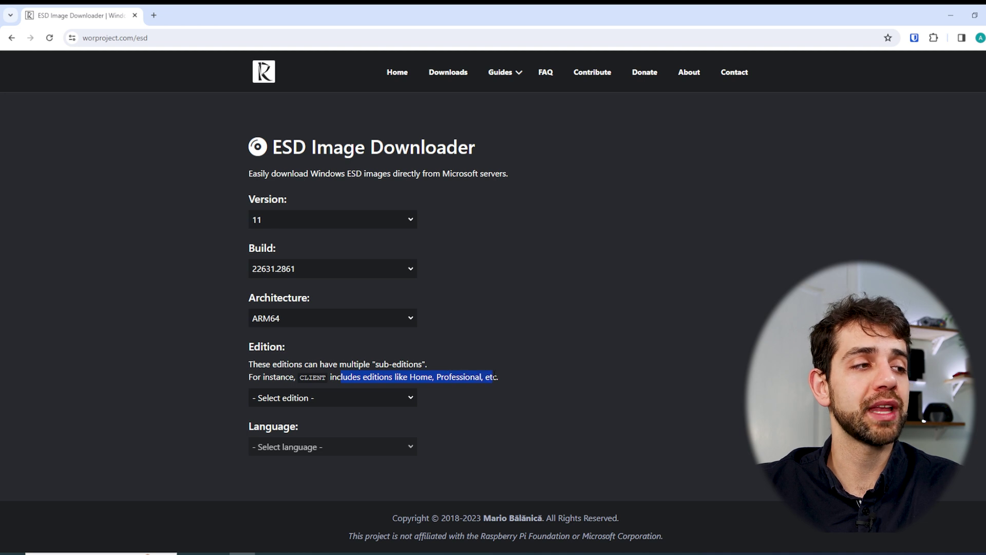
{"action": "left_click", "coordinate": [333, 398]}
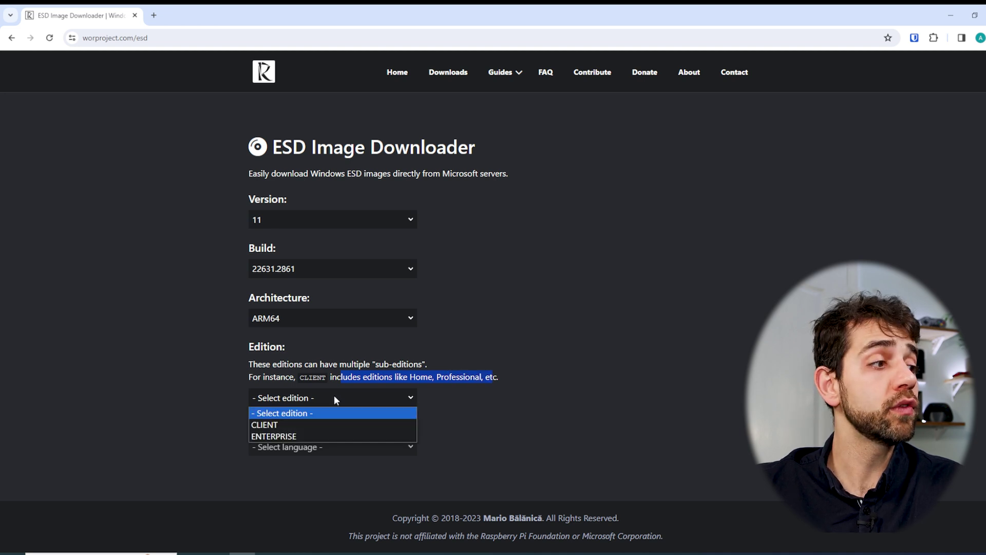
{"action": "left_click", "coordinate": [281, 437]}
{"action": "left_click", "coordinate": [314, 447]}
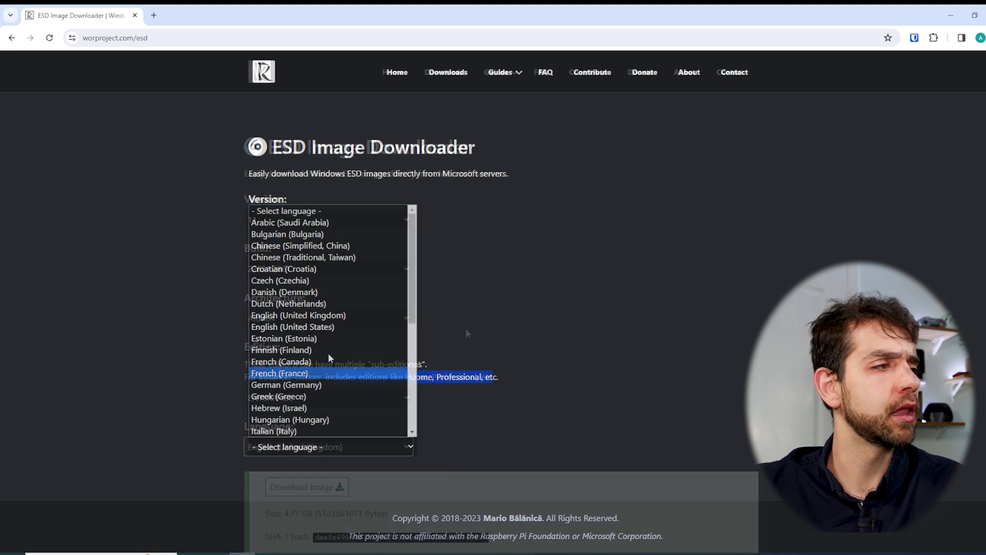
{"action": "left_click", "coordinate": [298, 314]}
{"action": "scroll", "coordinate": [445, 441], "scroll_direction": "down", "scroll_amount": 2}
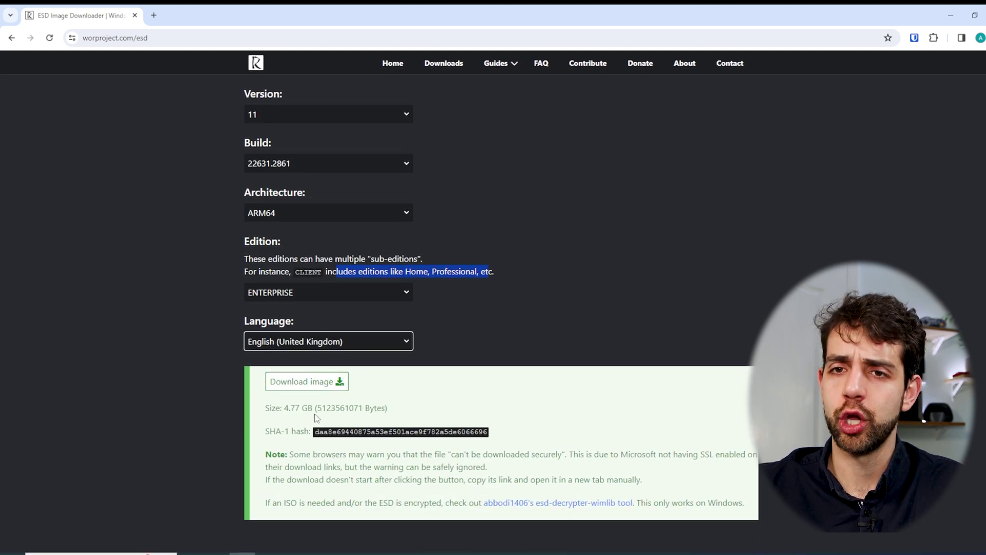
{"action": "left_click", "coordinate": [307, 386]}
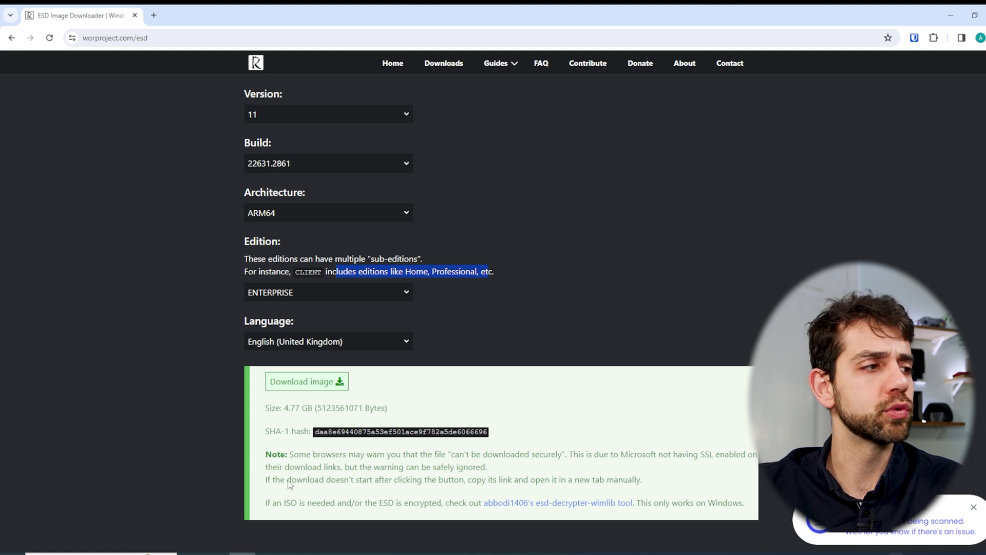
Step: Start saving the Download image link with Save link as..., then cancel the Save As dialog
{"action": "right_click", "coordinate": [315, 382]}
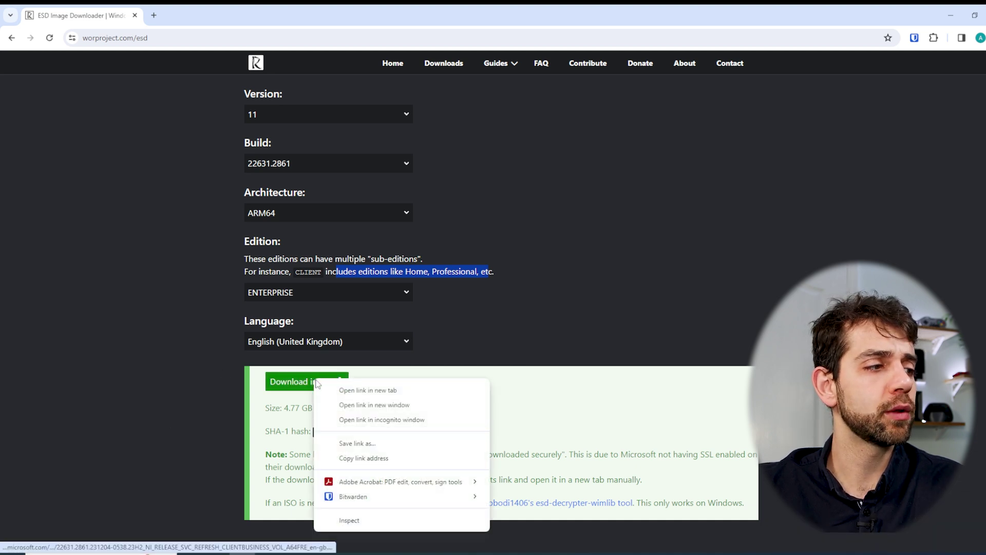
{"action": "left_click", "coordinate": [396, 445]}
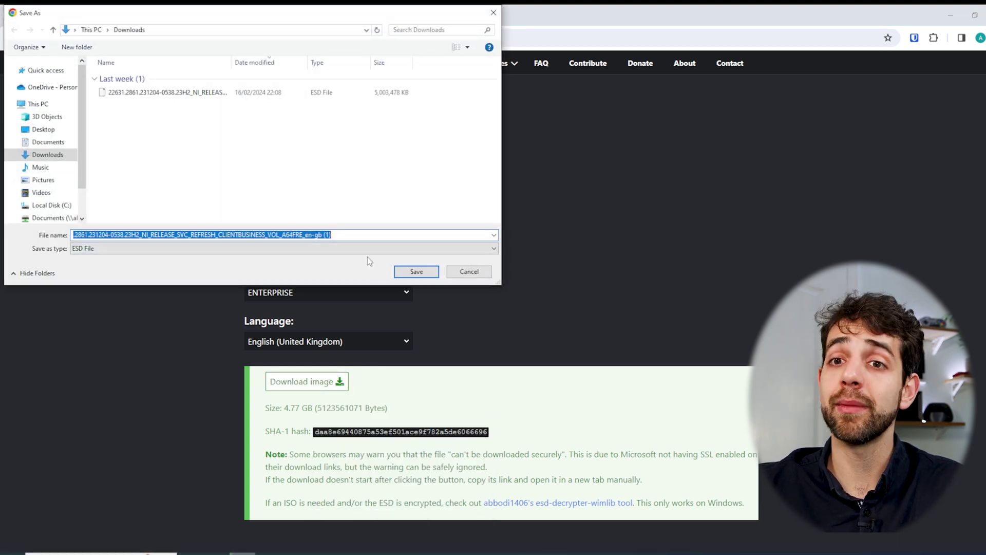
{"action": "left_click", "coordinate": [469, 272]}
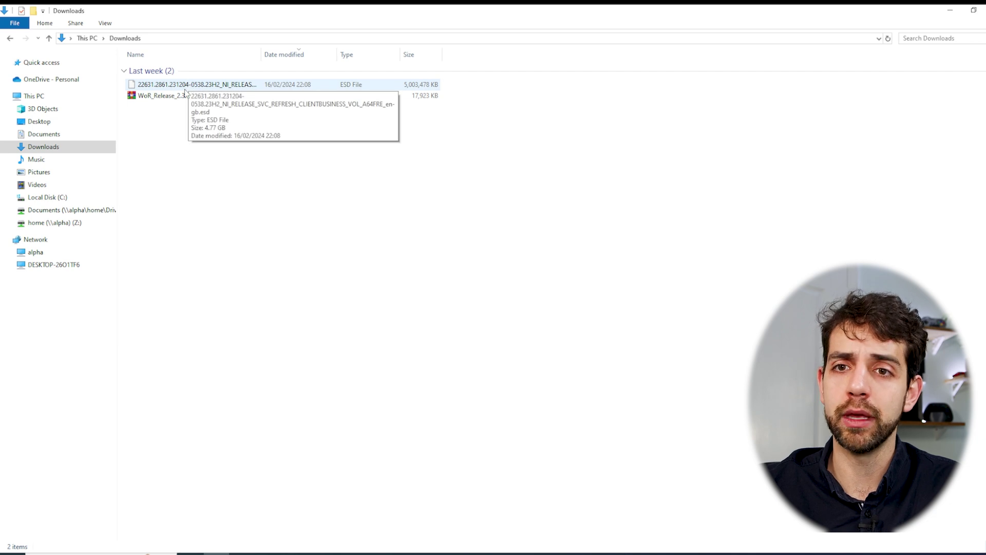
Step: Extract WoR_Release_2.3.1.zip into its own folder and run WoR.exe from it
{"action": "double_click", "coordinate": [176, 96]}
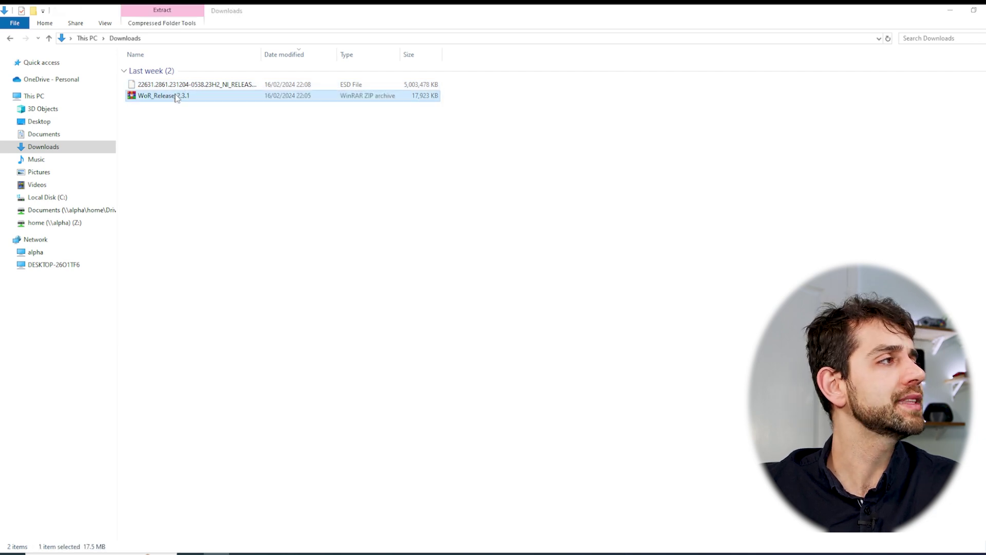
{"action": "left_click", "coordinate": [125, 147]}
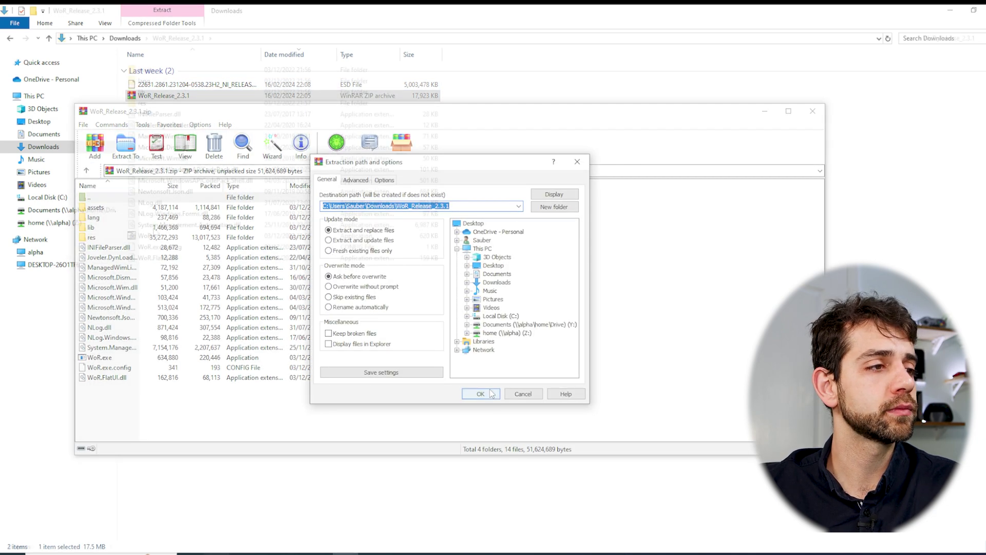
{"action": "left_click", "coordinate": [508, 391]}
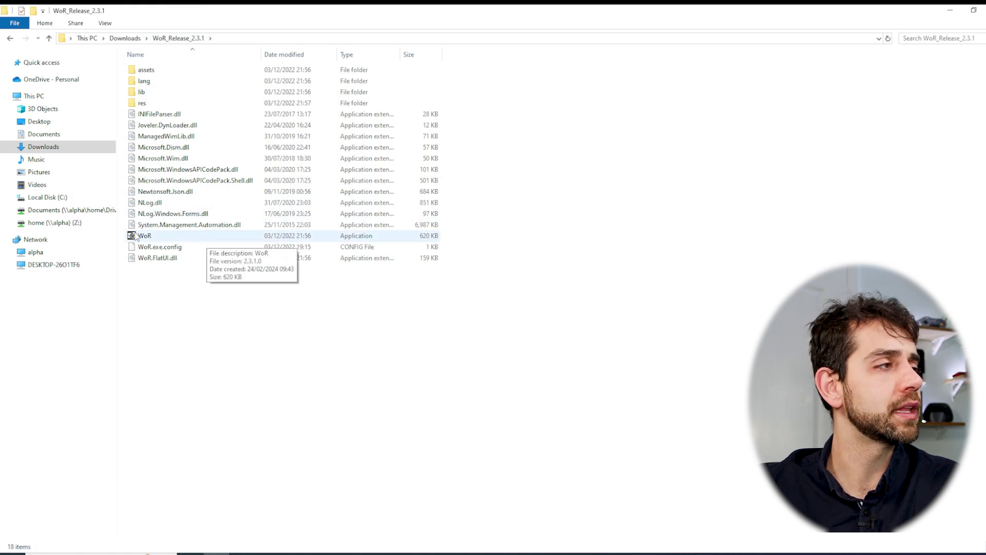
{"action": "double_click", "coordinate": [167, 240]}
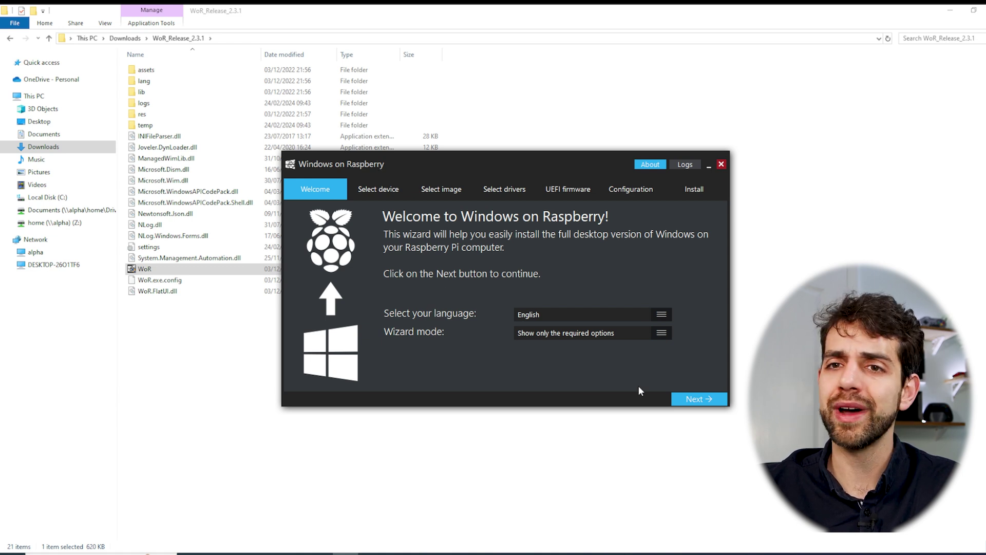
Step: Continue past the Welcome page and close the Disk Management window
{"action": "left_click", "coordinate": [707, 398]}
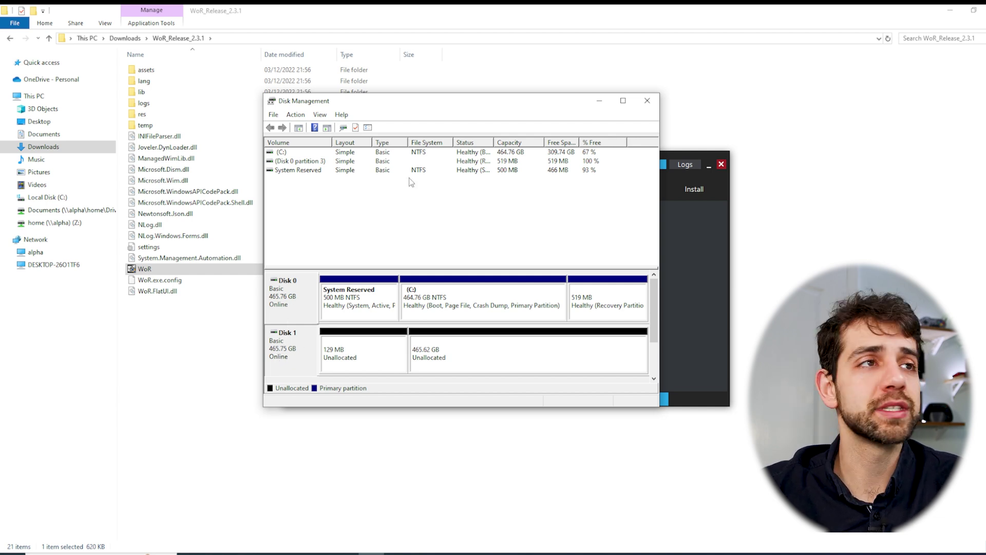
{"action": "left_click", "coordinate": [647, 100]}
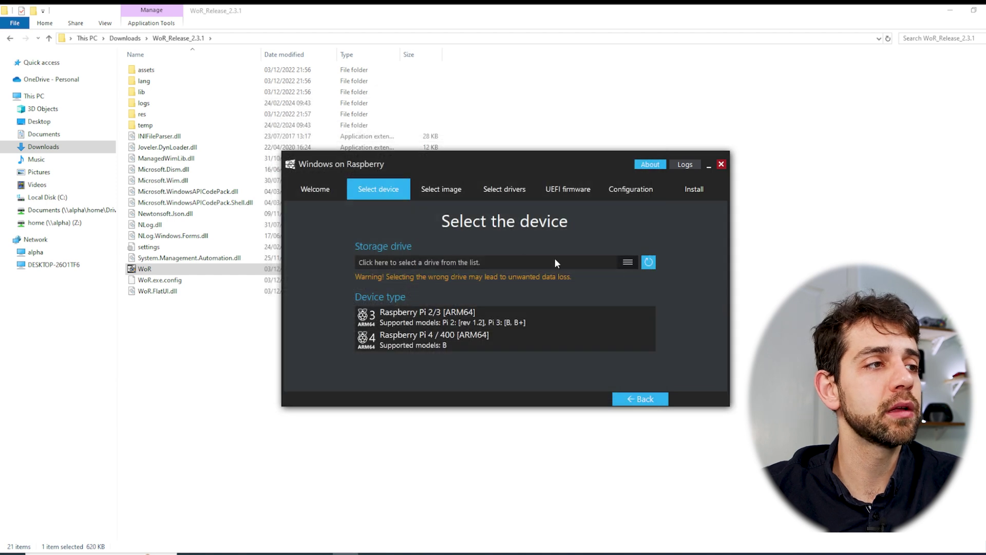
Step: Select Disk 1 (JMicron external drive) and Raspberry Pi 4 / 400, dismiss the bootloader warning, and continue
{"action": "left_click", "coordinate": [632, 262]}
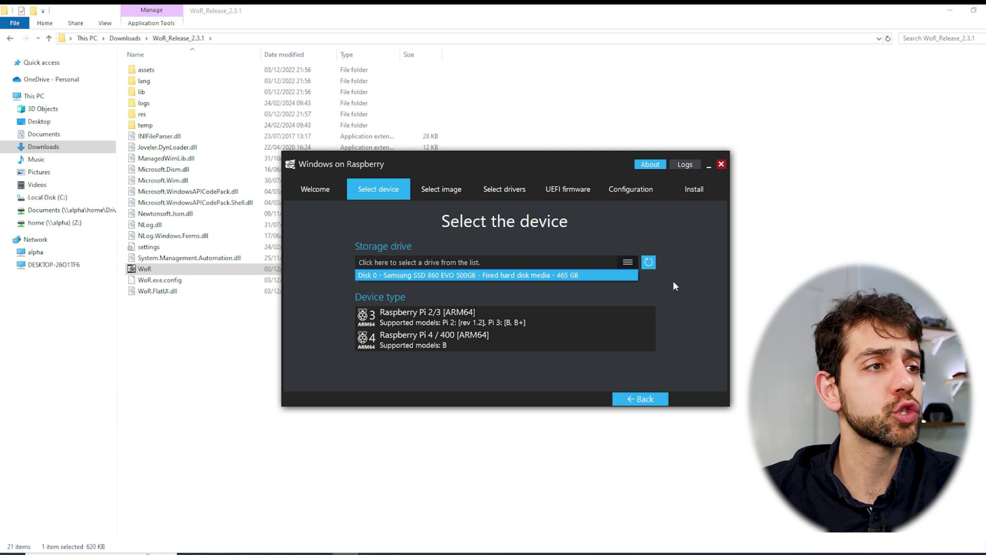
{"action": "left_click", "coordinate": [649, 262]}
{"action": "left_click", "coordinate": [630, 264]}
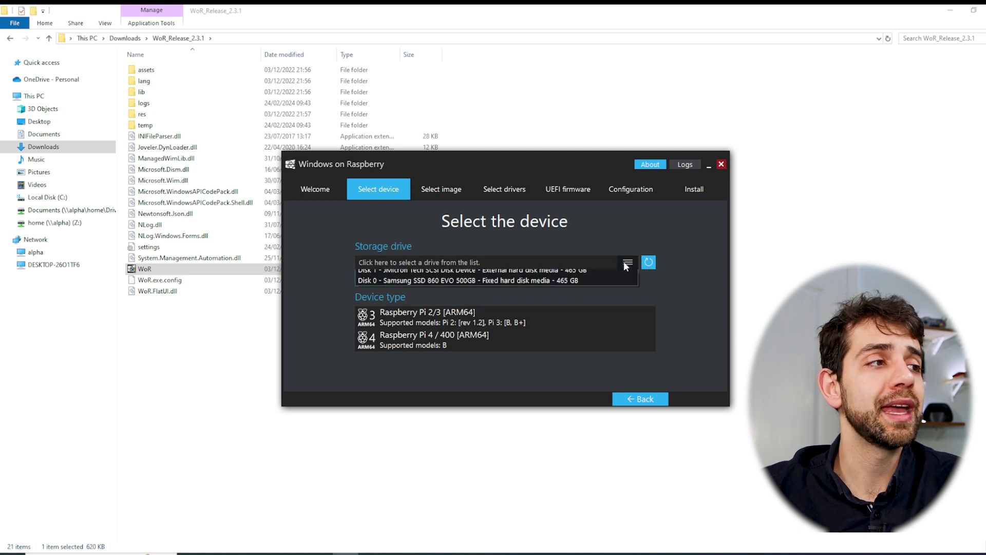
{"action": "left_click", "coordinate": [506, 276]}
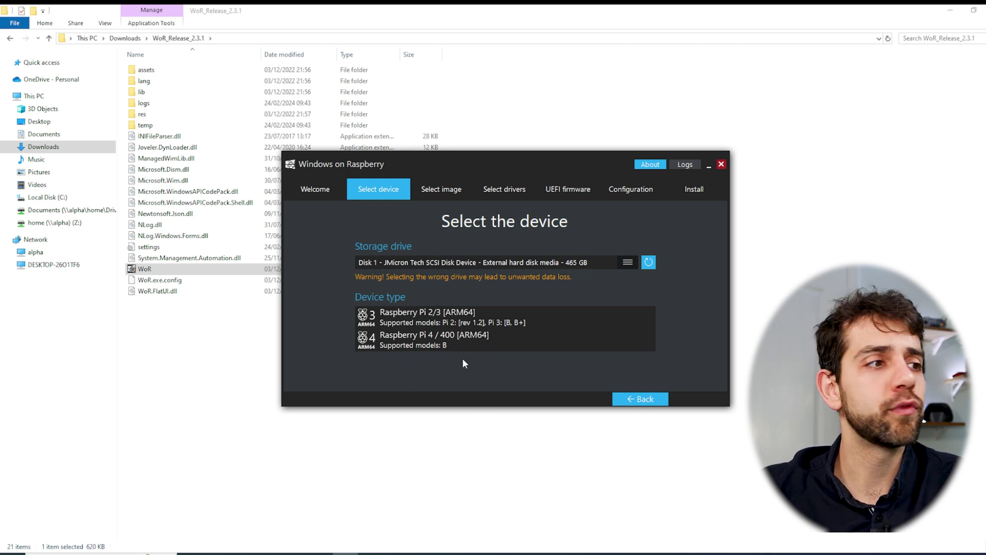
{"action": "left_click", "coordinate": [439, 341]}
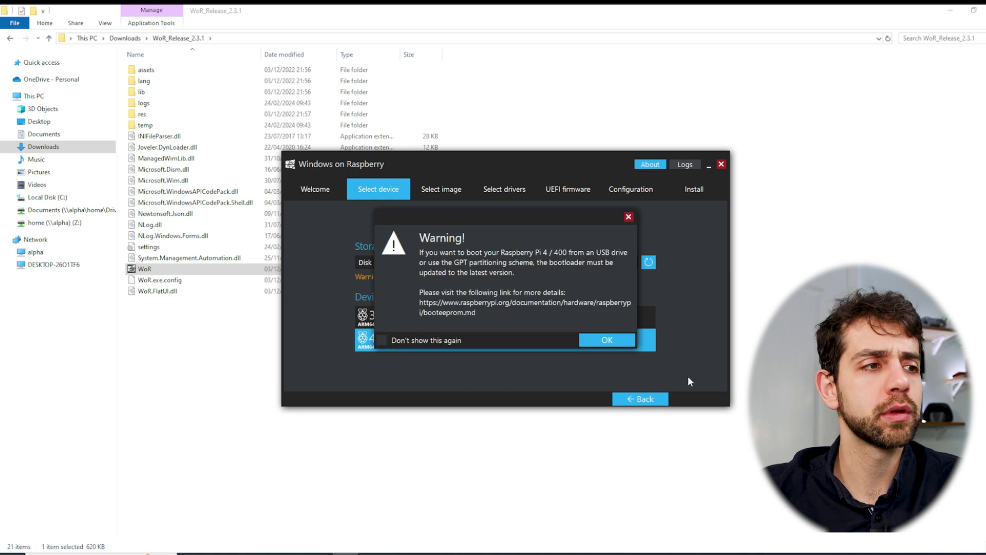
{"action": "left_click", "coordinate": [621, 344]}
{"action": "left_click", "coordinate": [711, 406]}
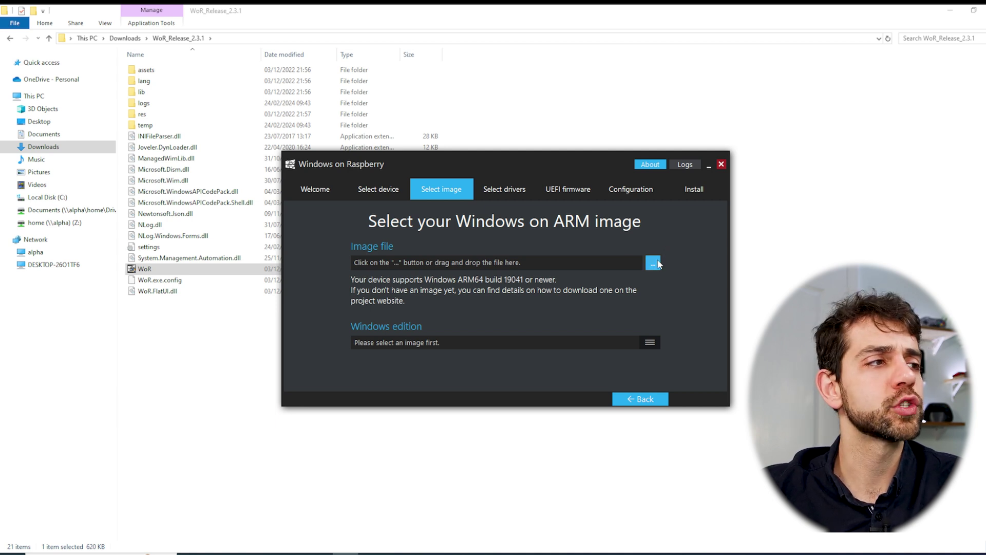
Step: Load the downloaded ESD file and keep Windows 11 Enterprise build 22621.2861 as the edition
{"action": "left_click", "coordinate": [653, 263]}
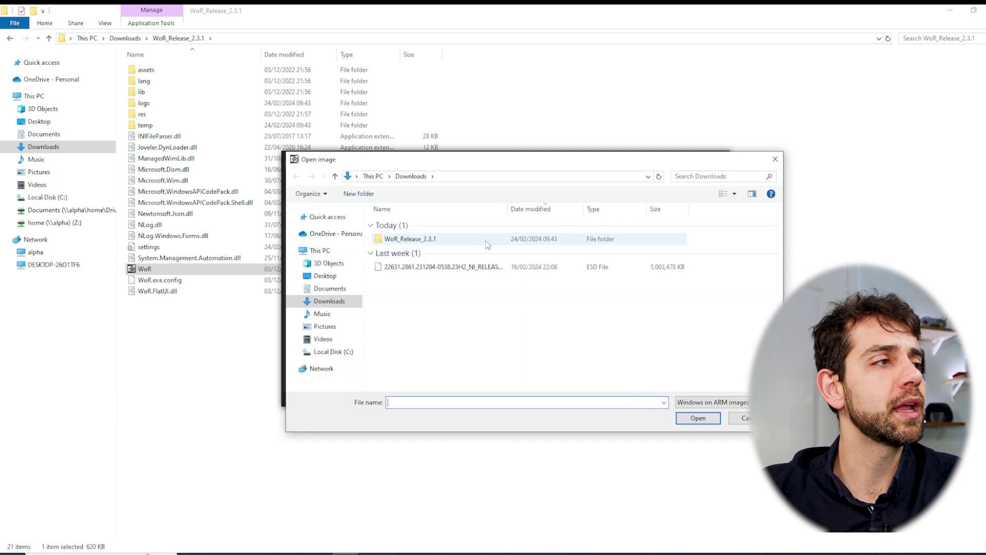
{"action": "double_click", "coordinate": [431, 268]}
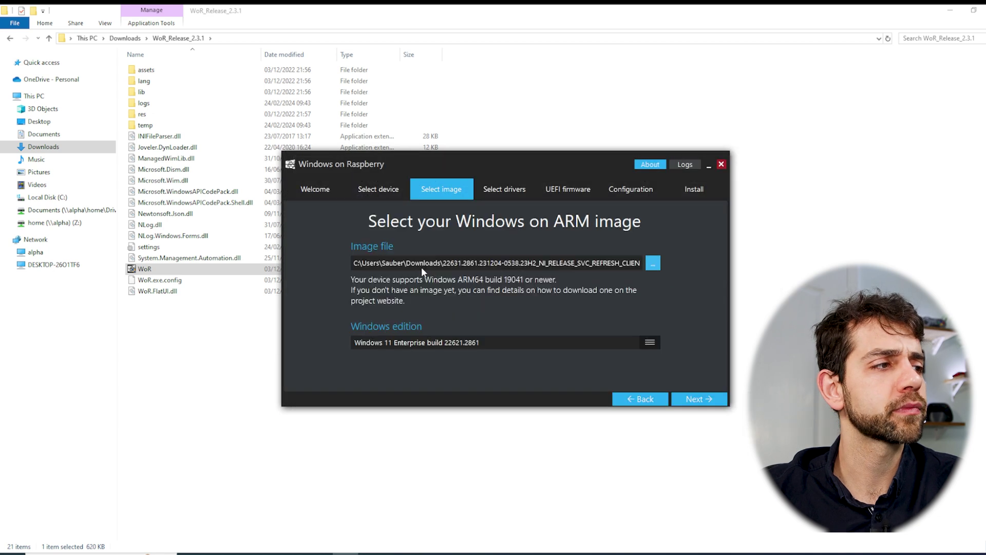
{"action": "left_click", "coordinate": [393, 345]}
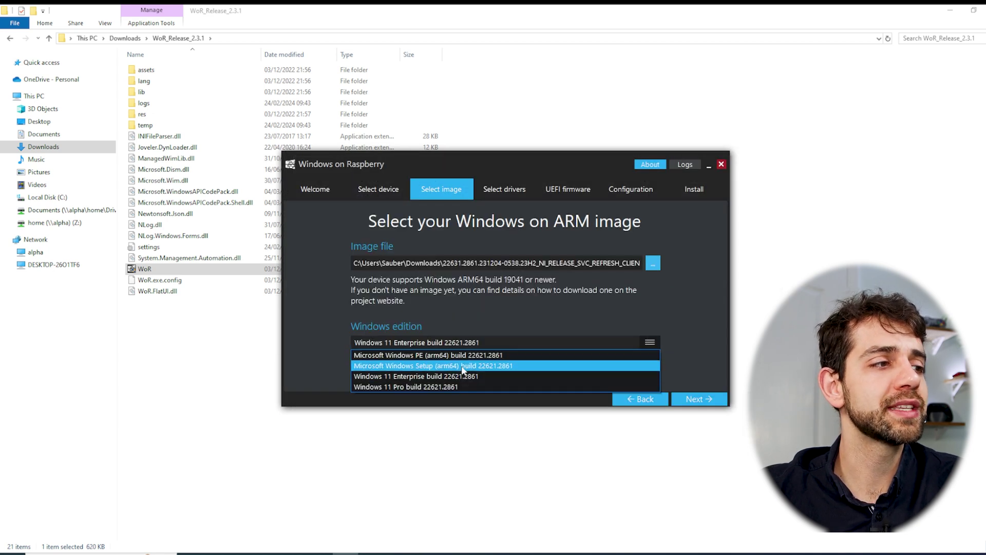
{"action": "left_click", "coordinate": [516, 378]}
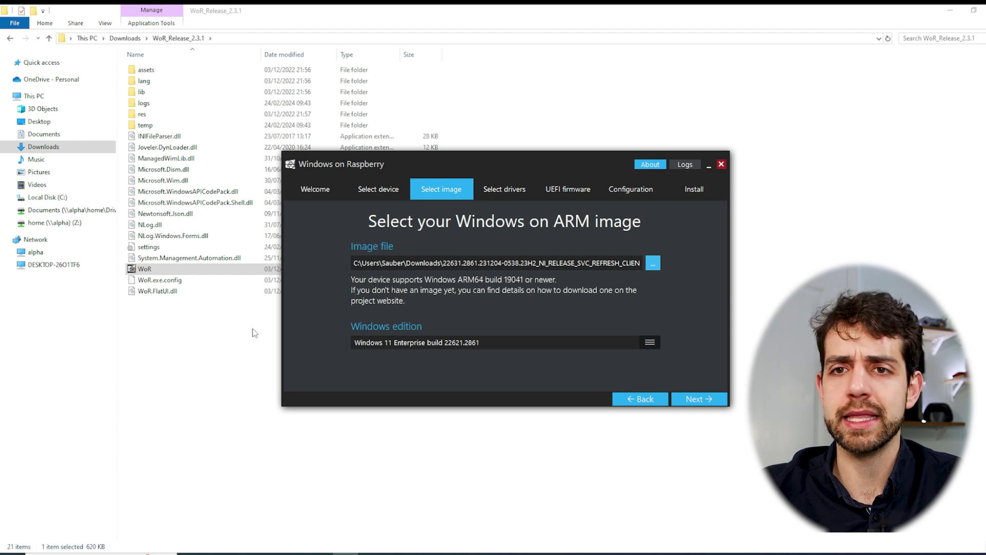
{"action": "left_click", "coordinate": [703, 401]}
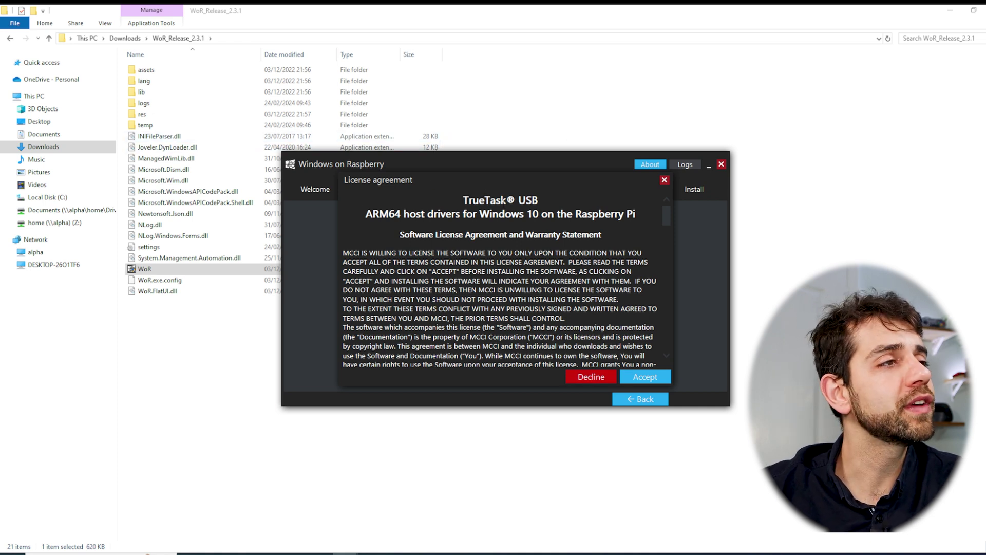
Step: Accept the TrueTask USB driver licence and start the installation onto Disk 1
{"action": "left_click_drag", "start_coordinate": [479, 215], "coordinate": [540, 219]}
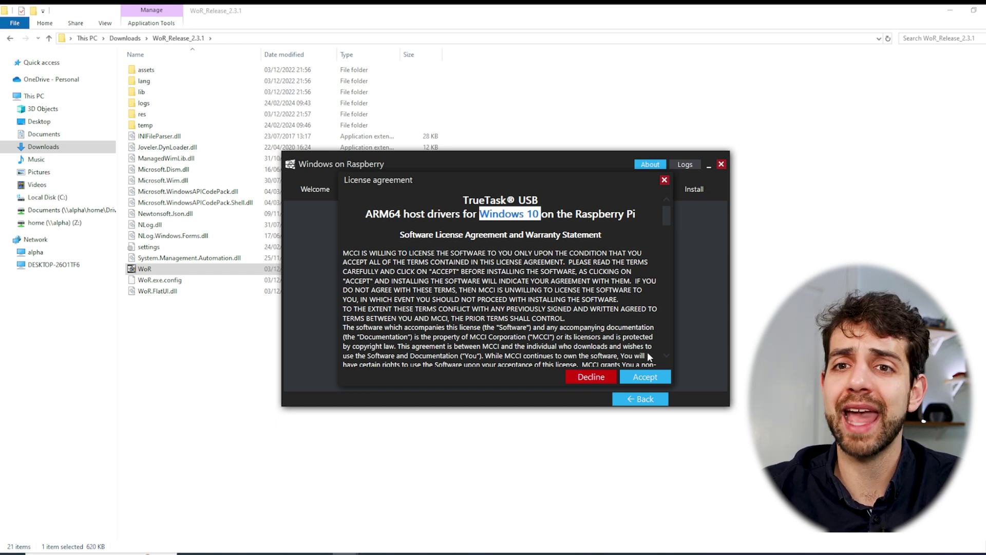
{"action": "left_click", "coordinate": [662, 379]}
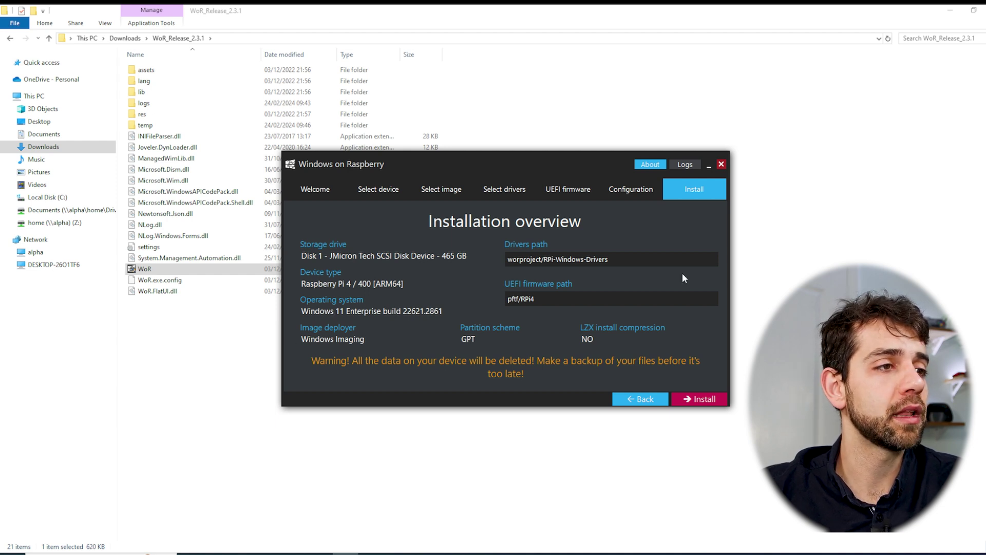
{"action": "left_click", "coordinate": [711, 398]}
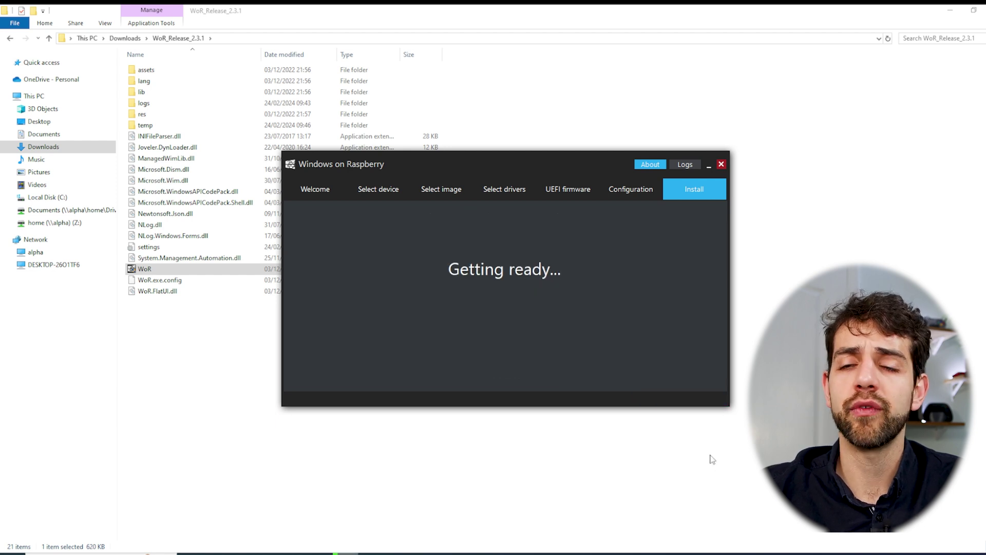
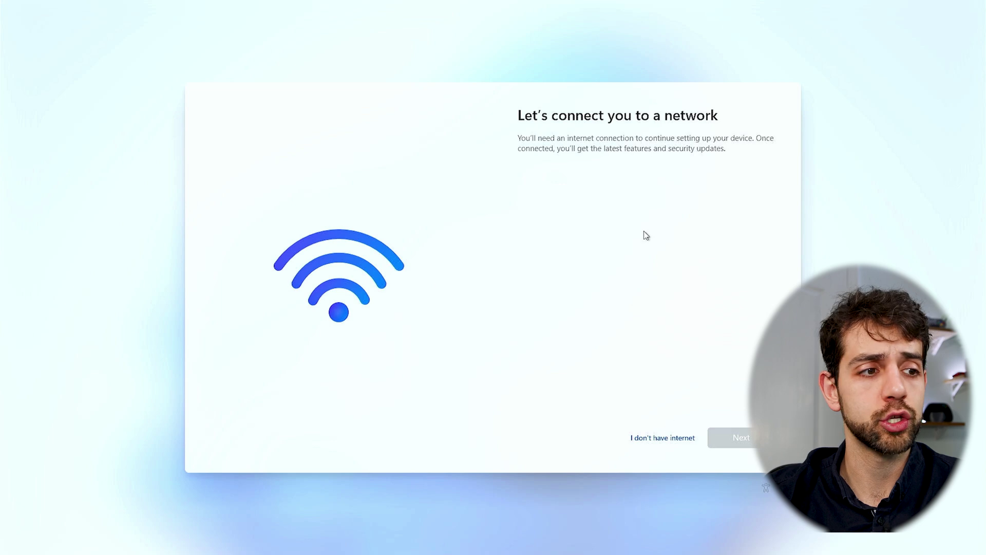
Step: Skip connecting to a network, continue with limited setup and accept the licence agreement
{"action": "left_click", "coordinate": [687, 443]}
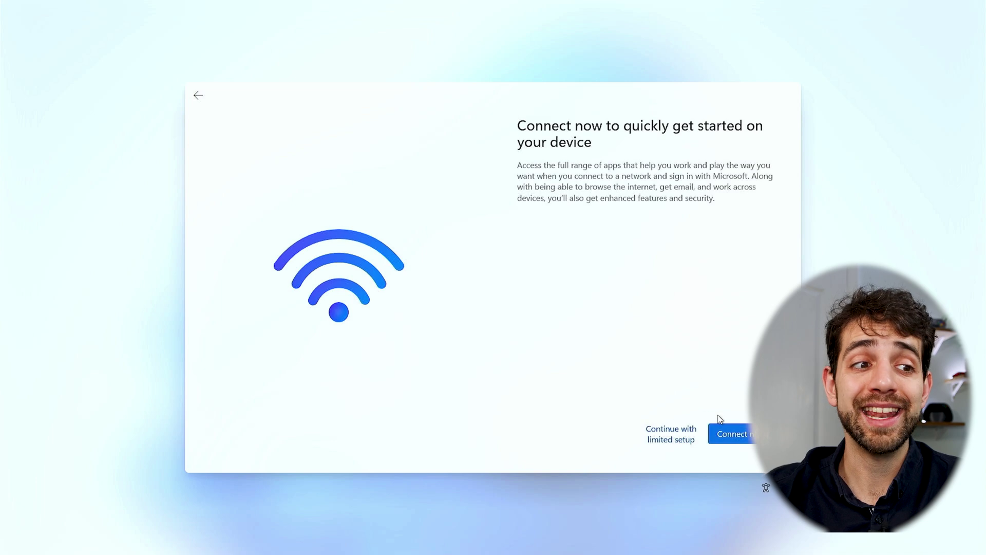
{"action": "left_click", "coordinate": [679, 438]}
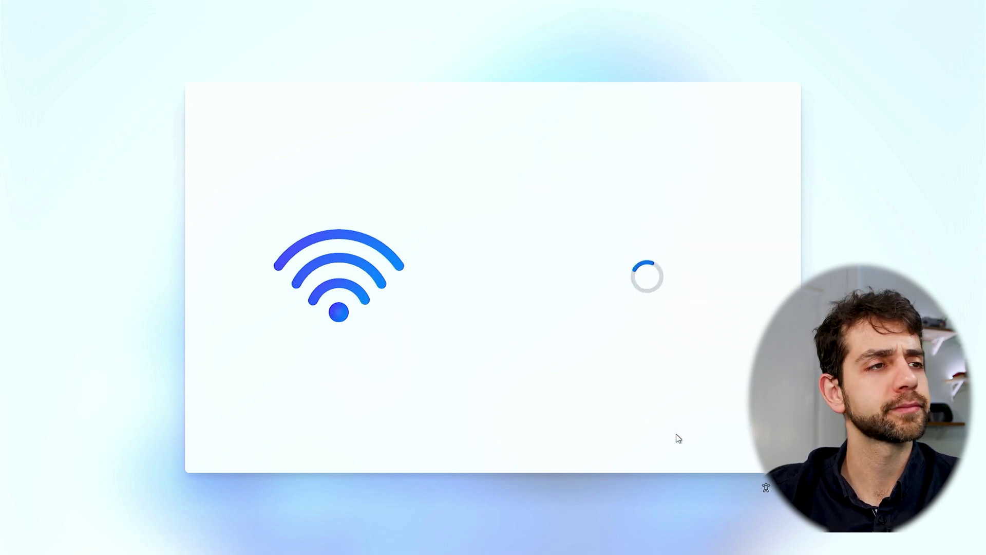
{"action": "left_click", "coordinate": [739, 437]}
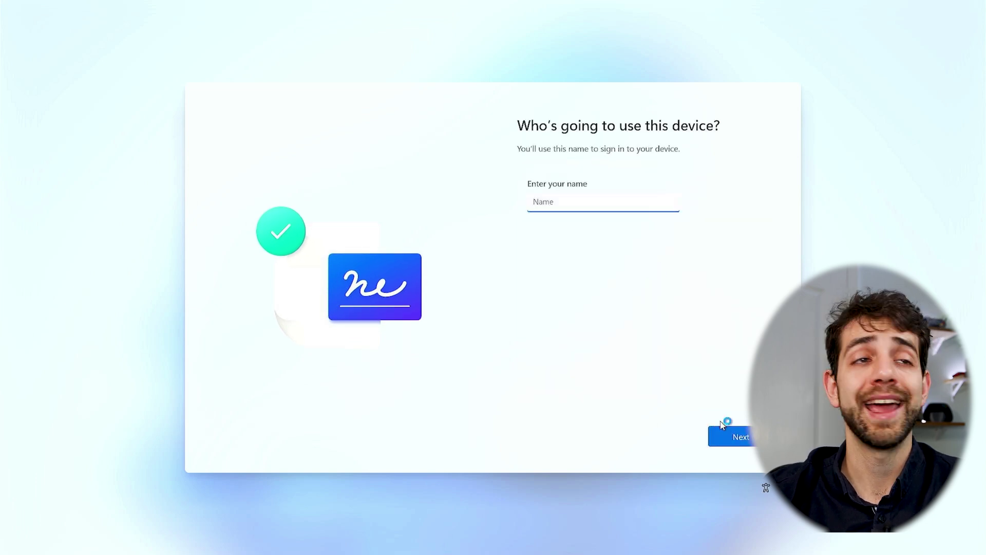
Step: Create the local account by entering a user name, a password and the confirmed password
{"action": "type", "text": "sauberlab"}
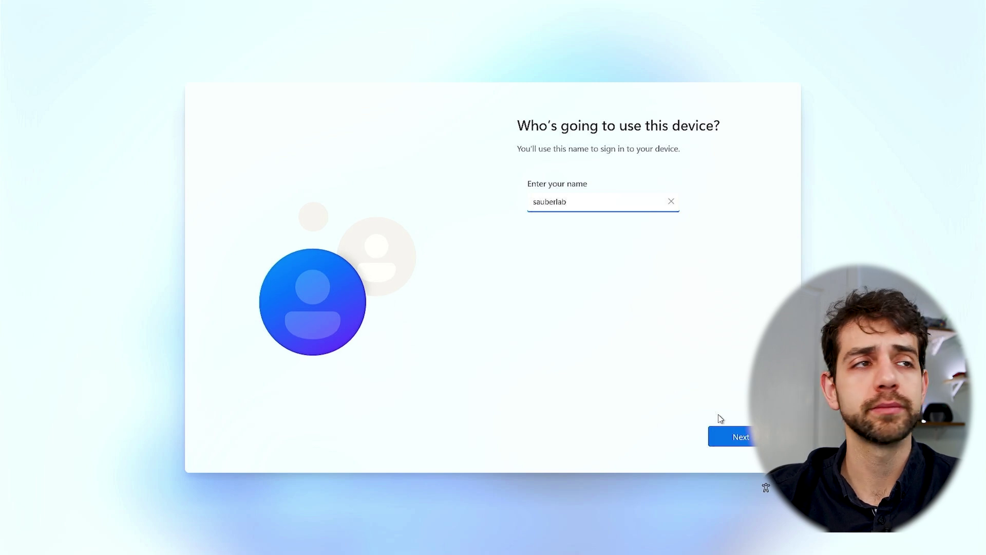
{"action": "key", "text": "Return"}
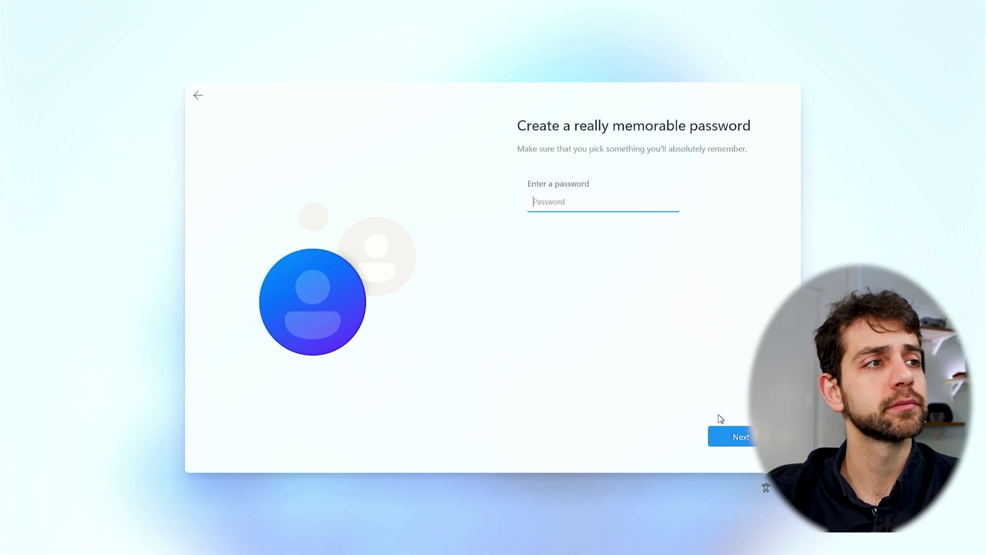
{"action": "type", "text": "p"}
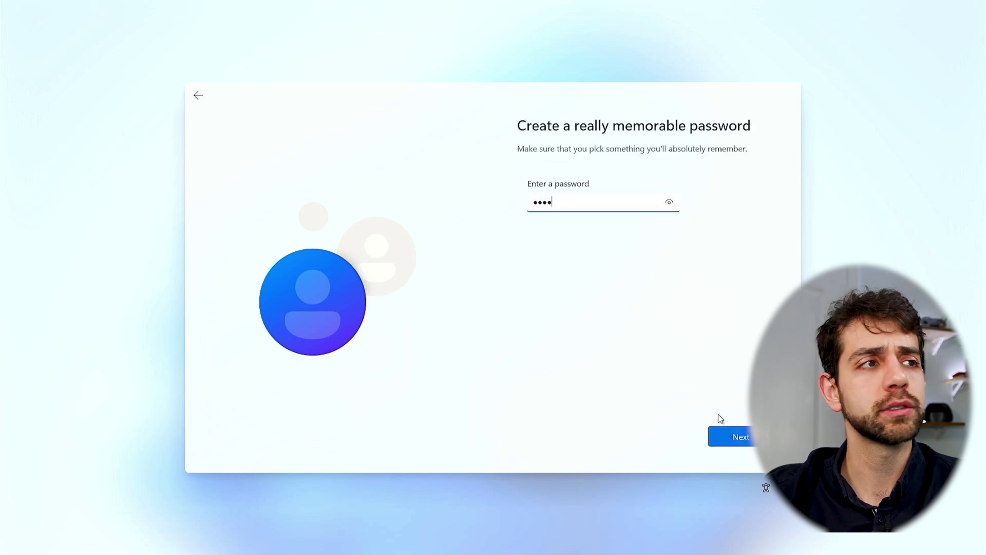
{"action": "key", "text": "Return"}
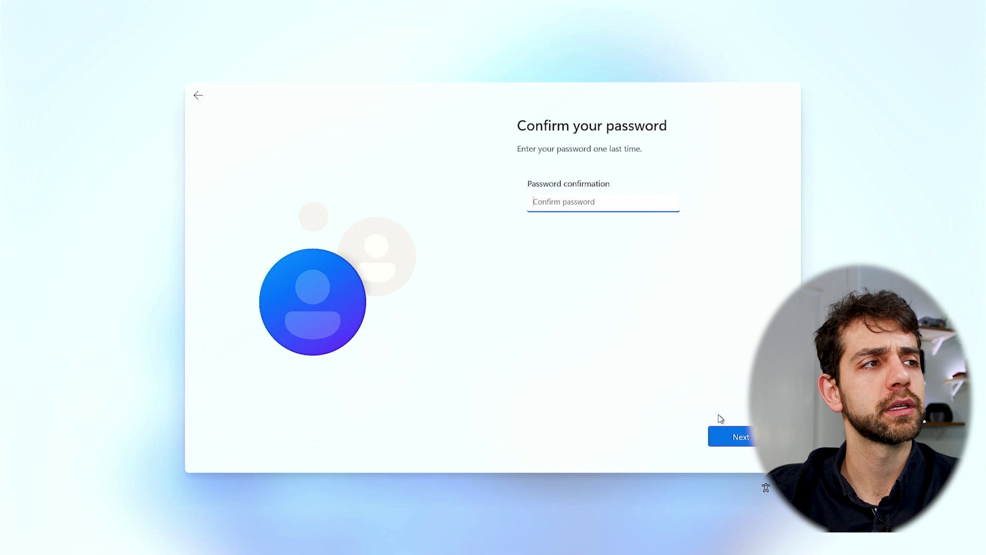
{"action": "key", "text": "Return"}
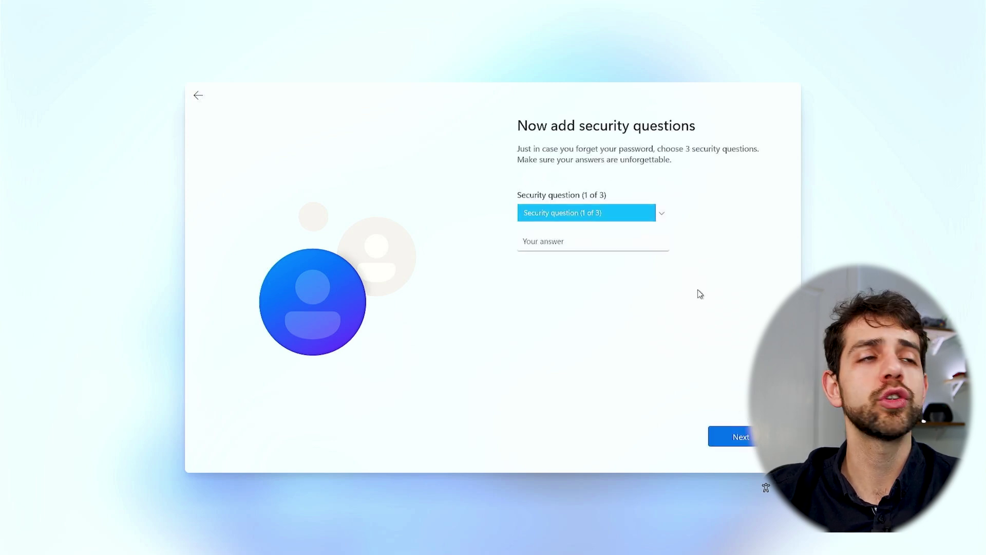
Step: Answer the first security question, 'What was your first pet's name?'
{"action": "left_click", "coordinate": [650, 214]}
{"action": "left_click", "coordinate": [642, 226]}
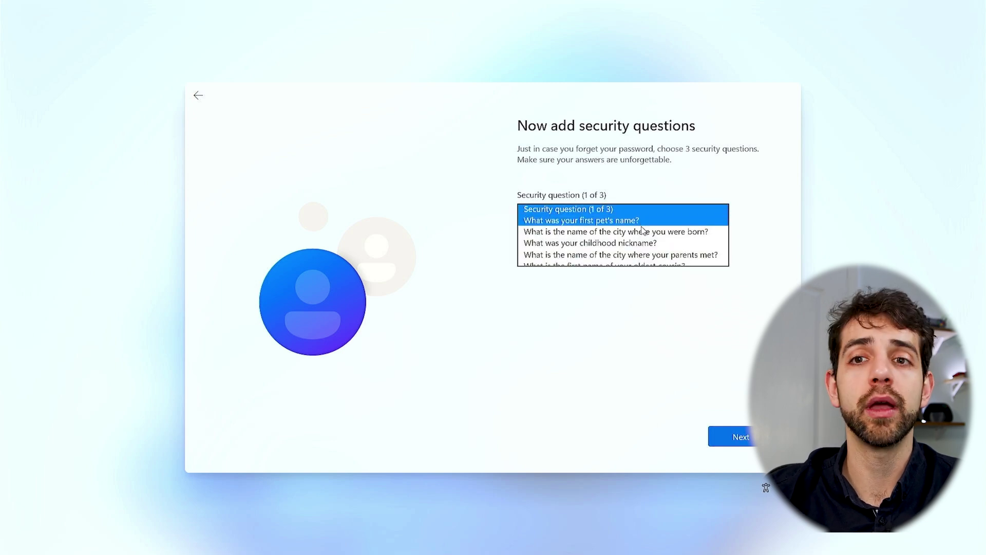
{"action": "left_click", "coordinate": [634, 241]}
{"action": "type", "text": "a"}
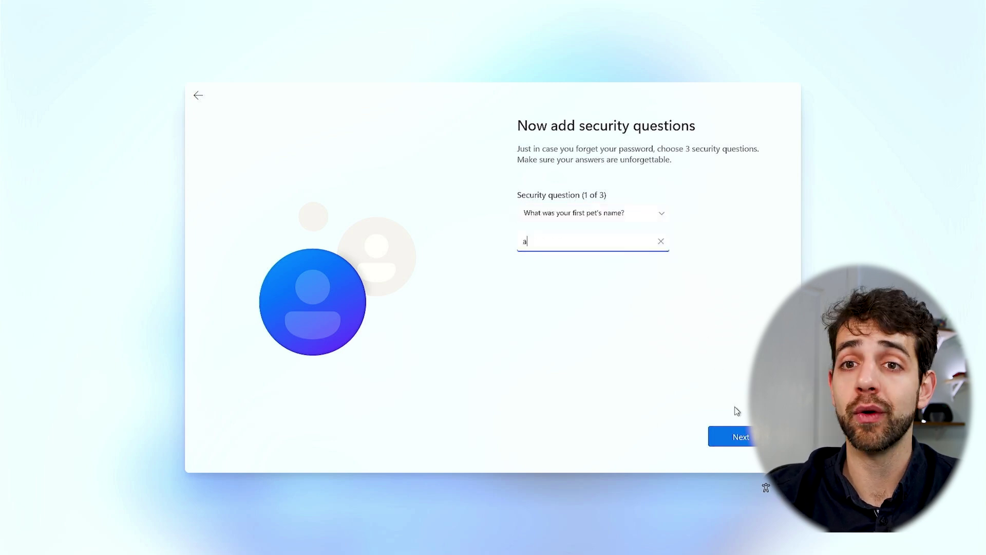
{"action": "left_click", "coordinate": [741, 437]}
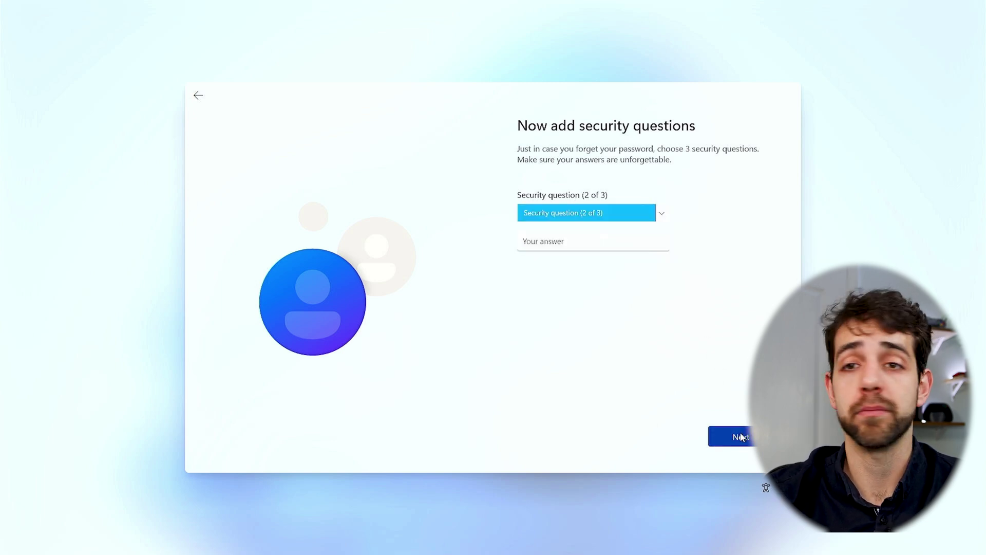
Step: Answer the second security question about the city of birth
{"action": "left_click", "coordinate": [627, 216]}
{"action": "left_click", "coordinate": [627, 219]}
{"action": "left_click", "coordinate": [613, 238]}
{"action": "type", "text": "a"}
{"action": "left_click", "coordinate": [740, 436]}
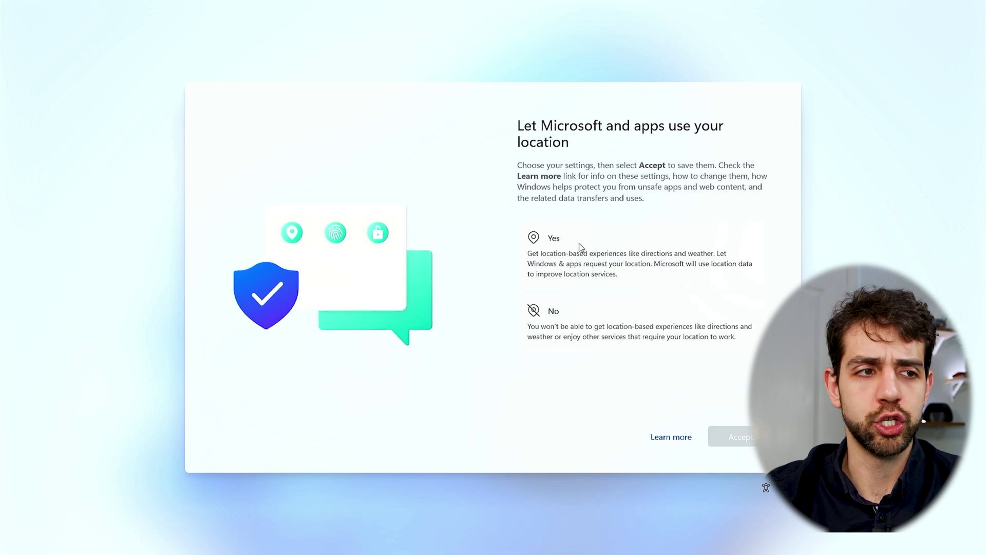
Step: Decline location and Find my device, and include optional diagnostic data
{"action": "left_click", "coordinate": [600, 315]}
{"action": "left_click", "coordinate": [732, 437]}
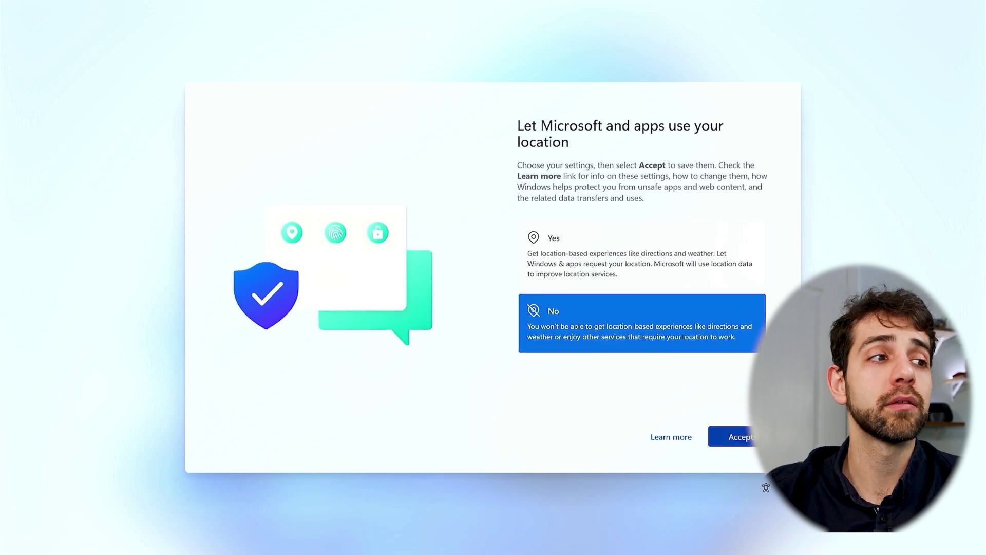
{"action": "left_click", "coordinate": [641, 326]}
{"action": "left_click", "coordinate": [738, 434]}
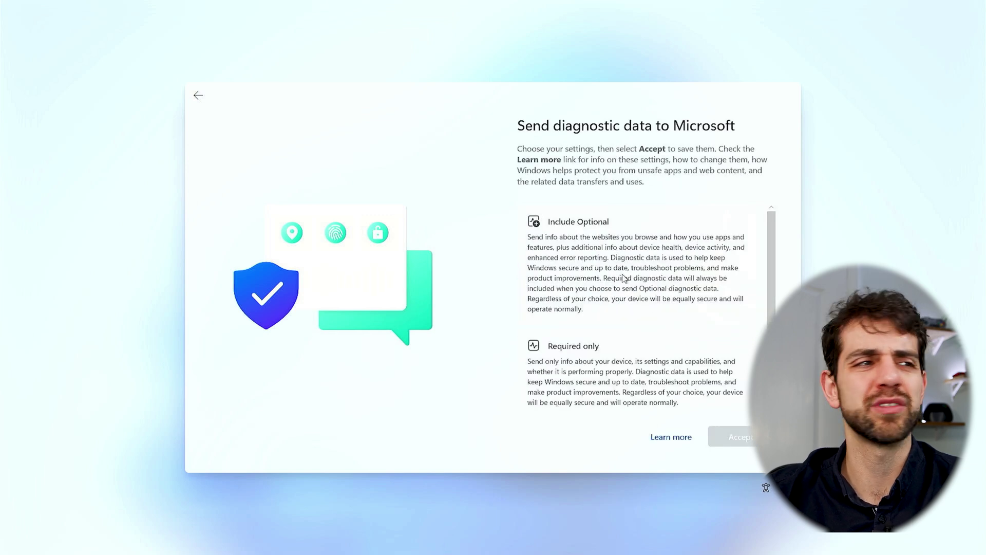
{"action": "left_click", "coordinate": [623, 276]}
{"action": "left_click", "coordinate": [748, 435]}
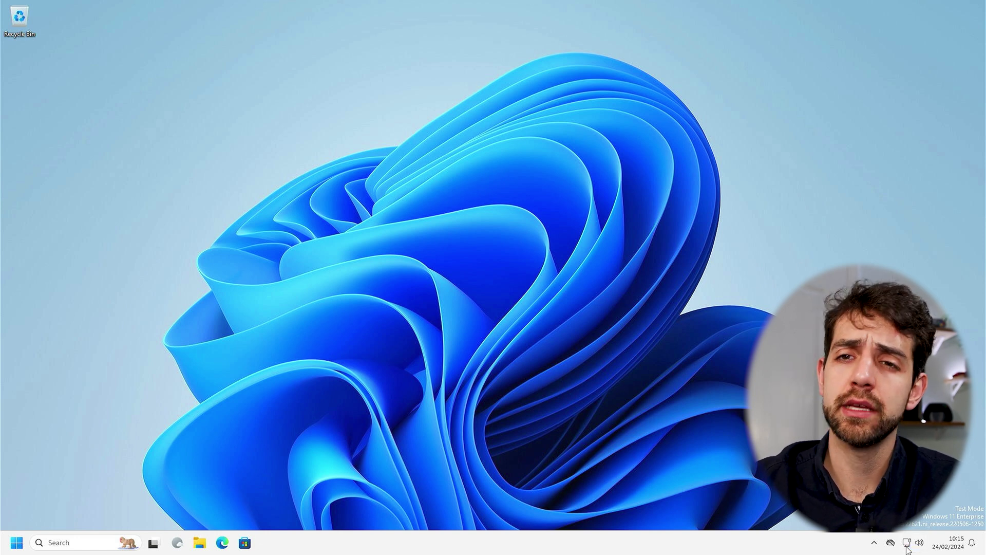
Step: Open and dismiss Quick Settings, then launch Task Manager with Ctrl+Shift+Esc
{"action": "left_click", "coordinate": [908, 546]}
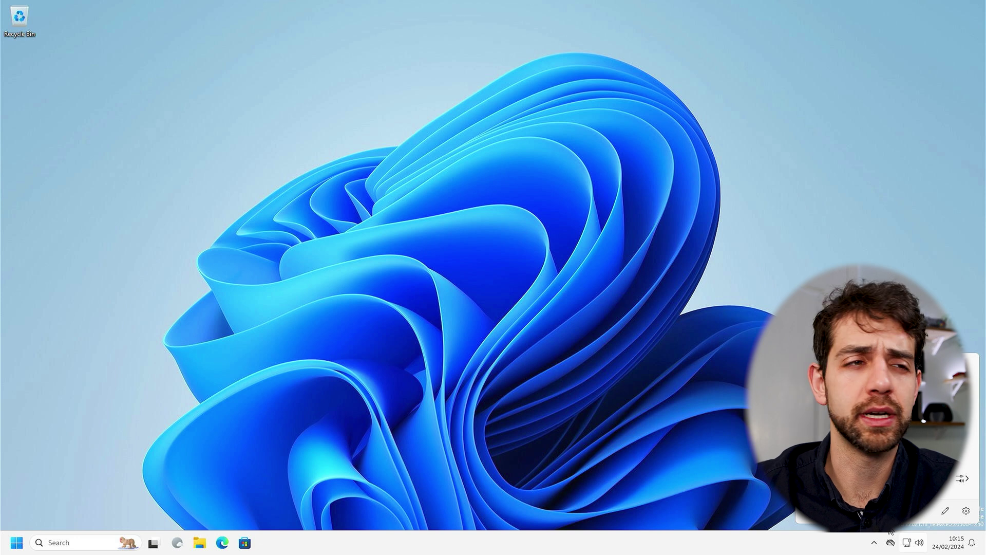
{"action": "left_click", "coordinate": [469, 283]}
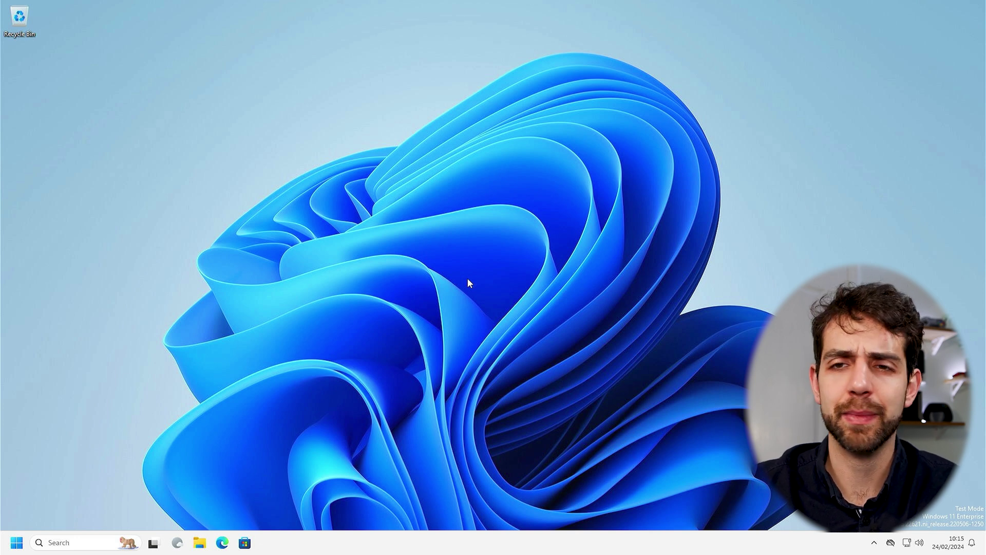
{"action": "key", "text": "ctrl+shift+Escape"}
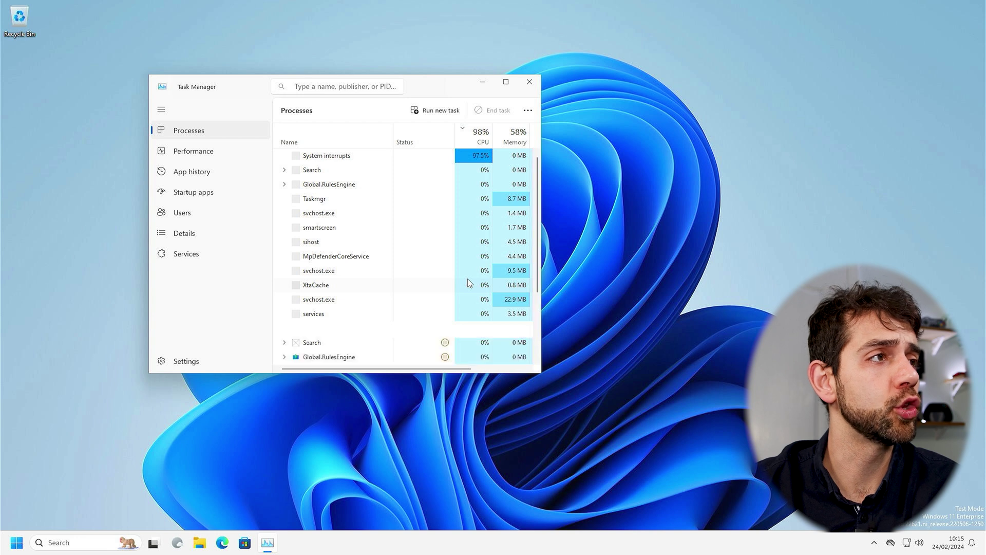
Step: Sort processes by CPU, maximize Task Manager, check the Performance CPU graph, then close it
{"action": "left_click", "coordinate": [479, 139]}
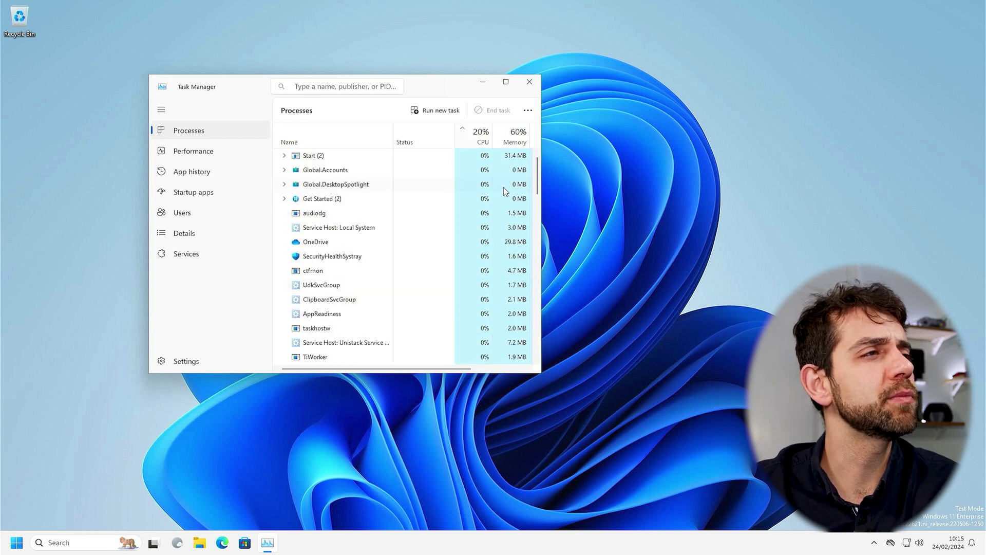
{"action": "left_click", "coordinate": [506, 84]}
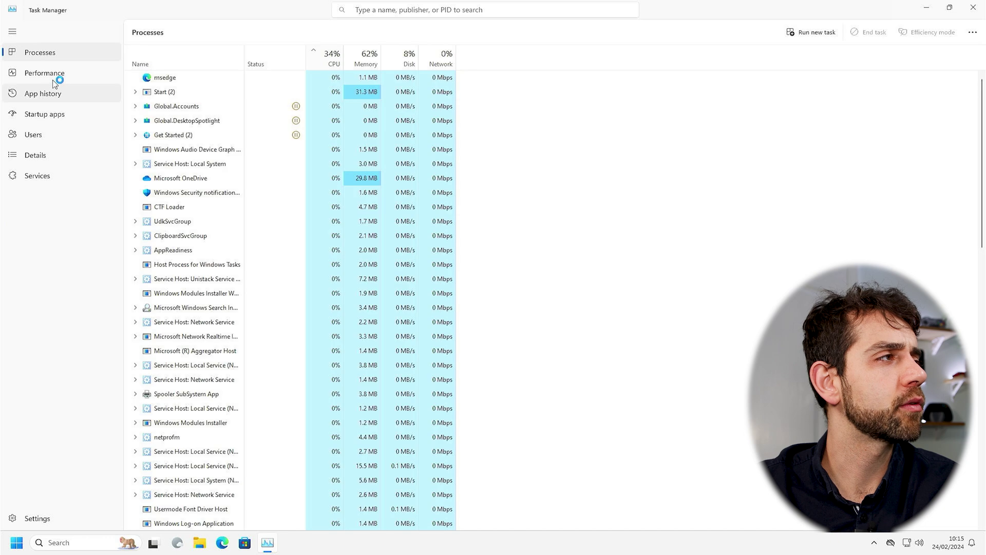
{"action": "left_click", "coordinate": [54, 81]}
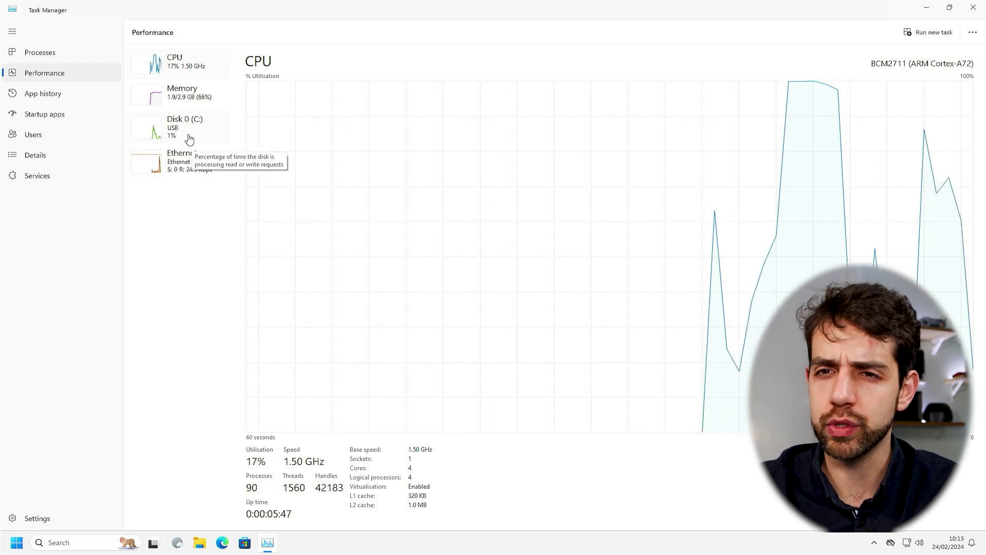
{"action": "left_click", "coordinate": [982, 4]}
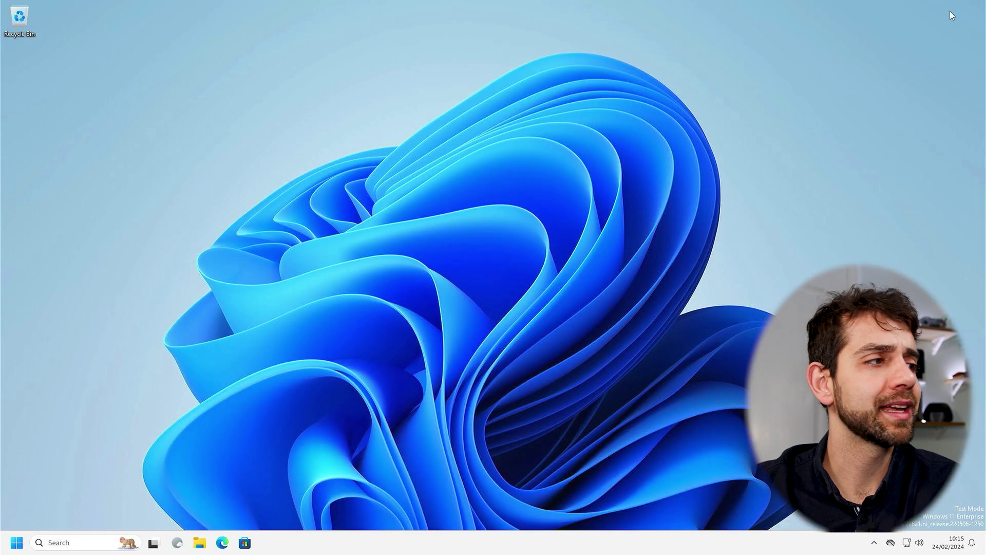
Step: Launch Edge, go to youtube.com, open the video and set quality to 2160p
{"action": "left_click", "coordinate": [222, 545]}
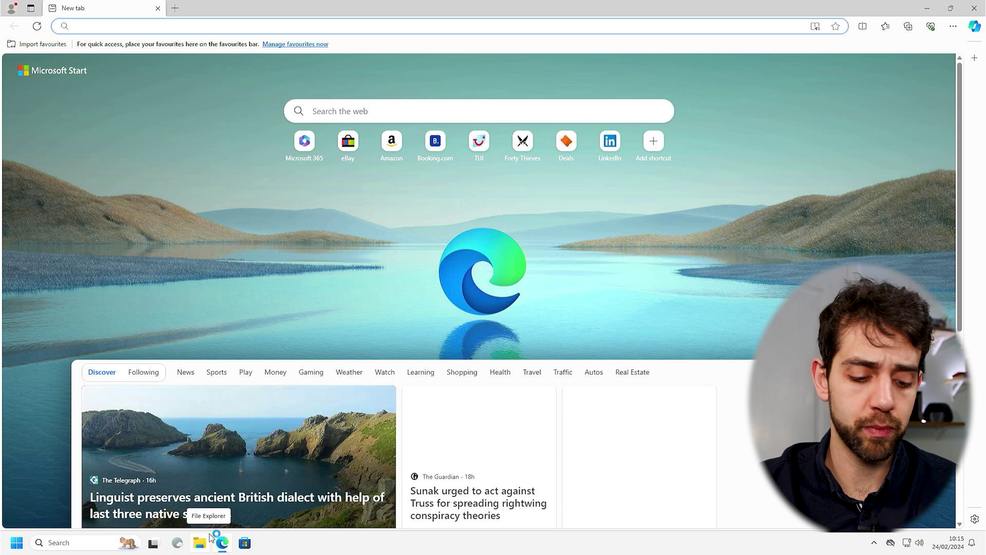
{"action": "type", "text": "you"}
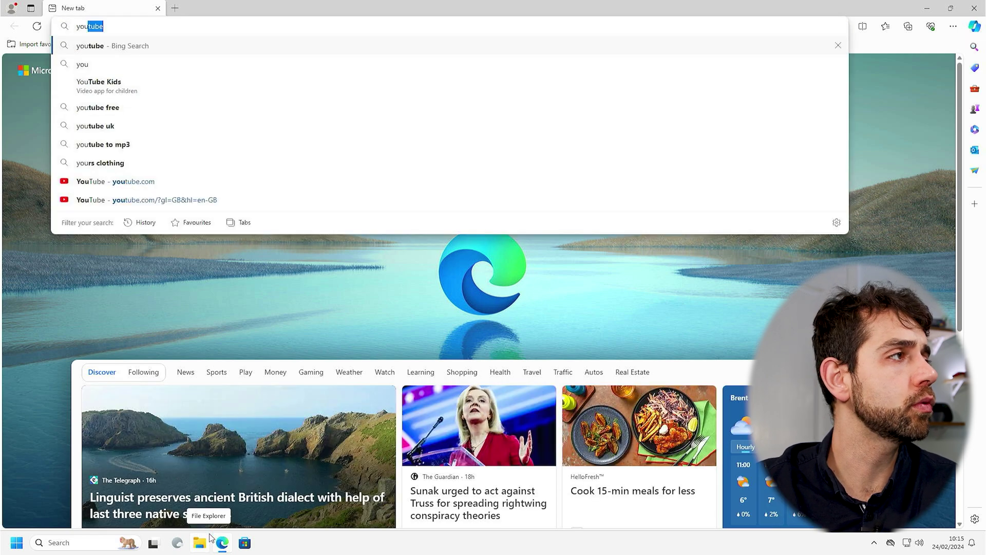
{"action": "type", "text": "tube.com/watch?v=gclIPydkgTg&list=RDCMUCRXm2zsyaH84wkqFSMZfRhw&start_radio=1"}
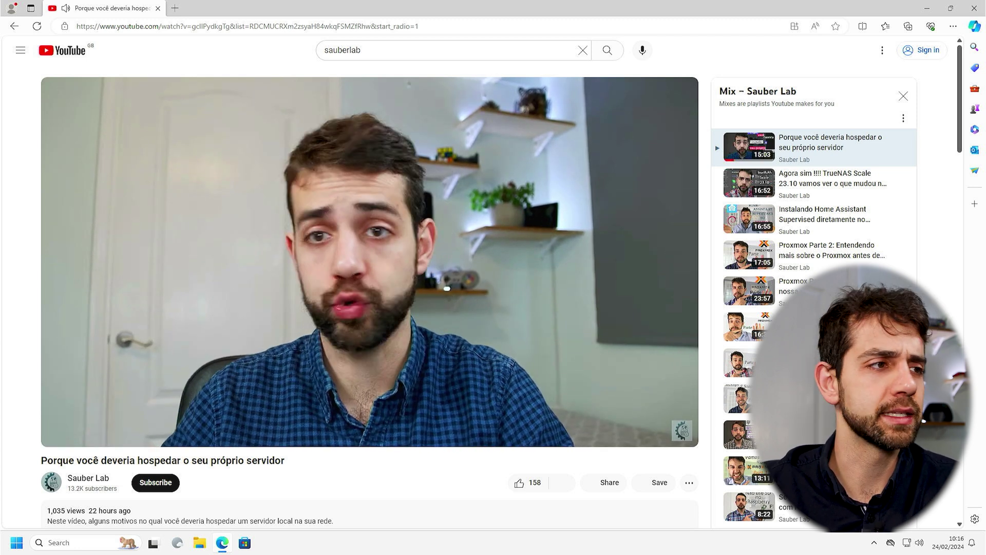
{"action": "mouse_move", "coordinate": [584, 438]}
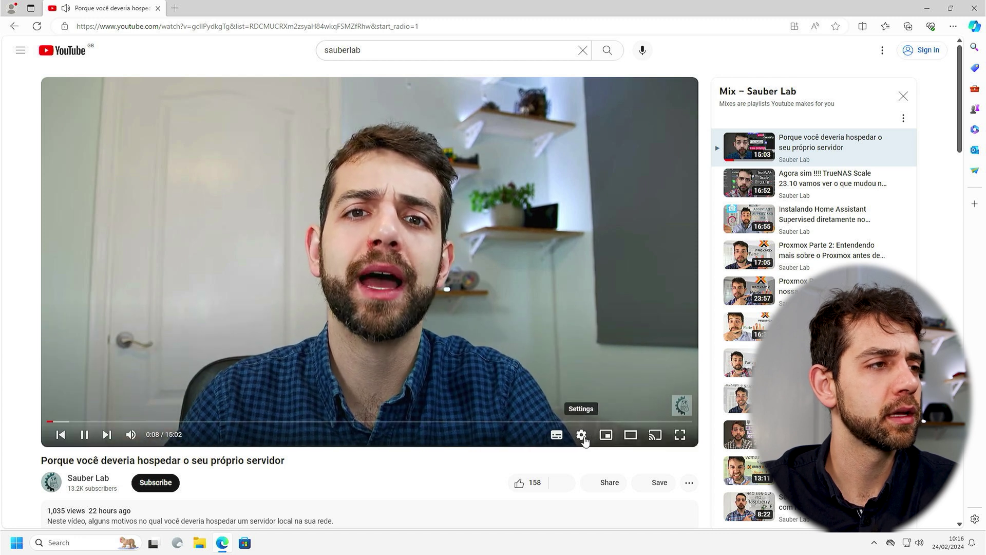
{"action": "left_click", "coordinate": [583, 436]}
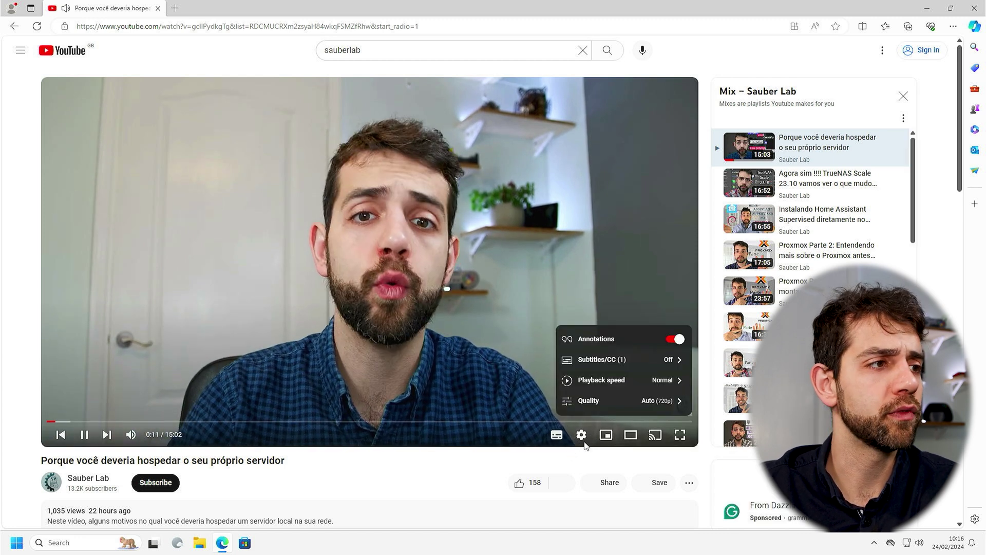
{"action": "left_click", "coordinate": [673, 405]}
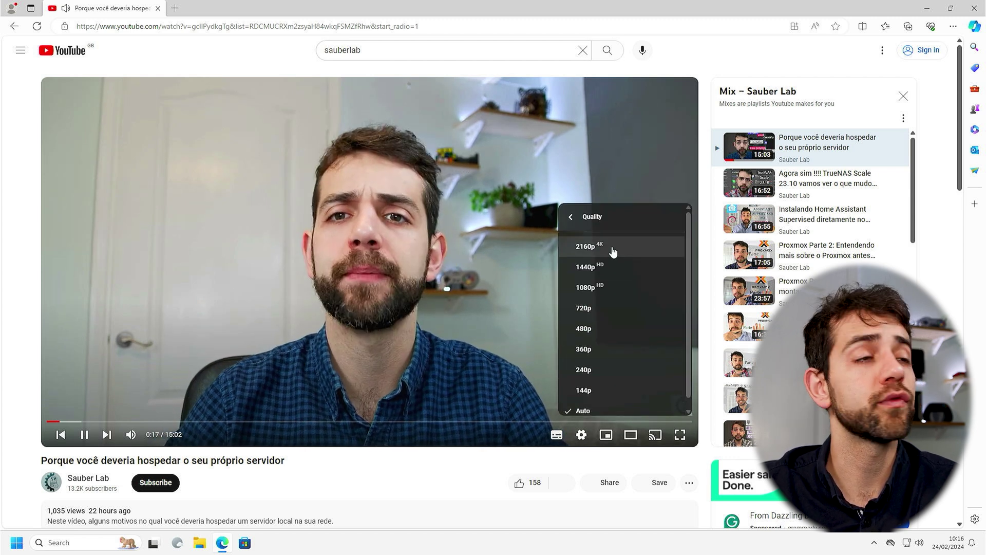
{"action": "left_click", "coordinate": [613, 249]}
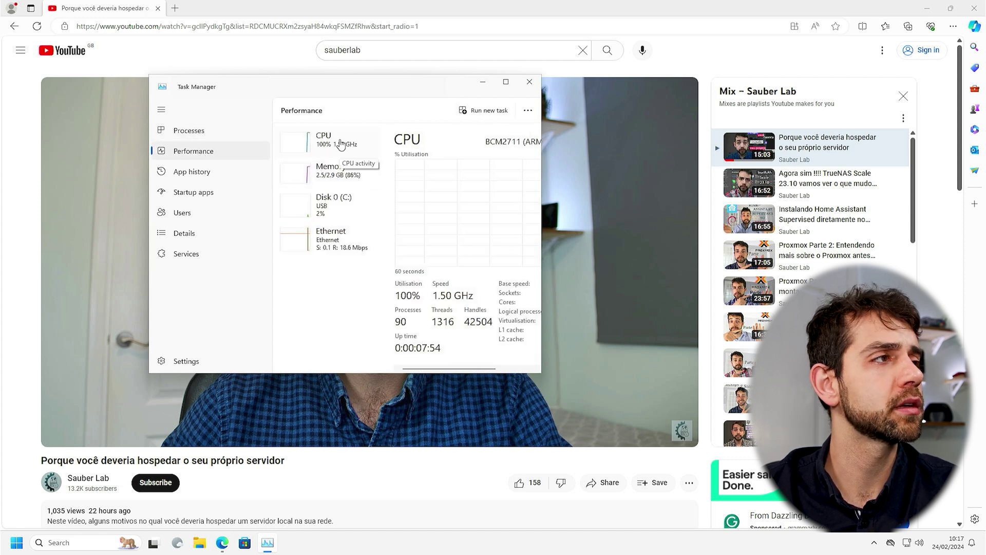
Step: View the Memory and then the Ethernet graphs on Task Manager's Performance page
{"action": "left_click", "coordinate": [338, 170]}
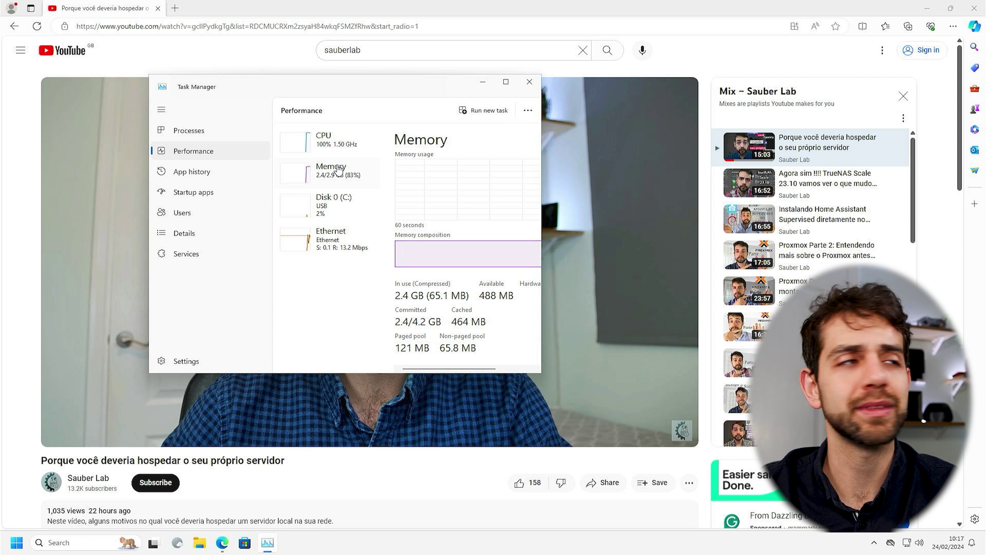
{"action": "left_click", "coordinate": [347, 241]}
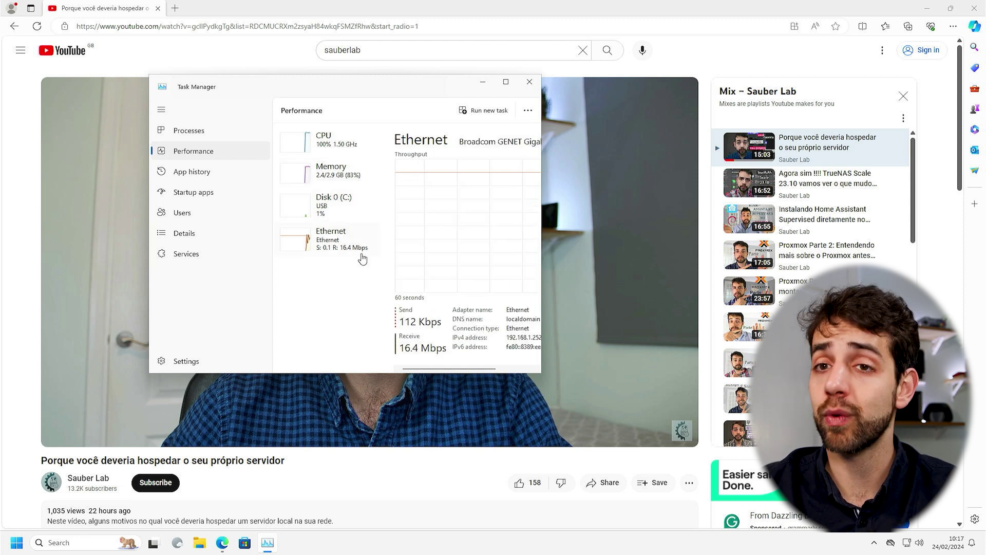